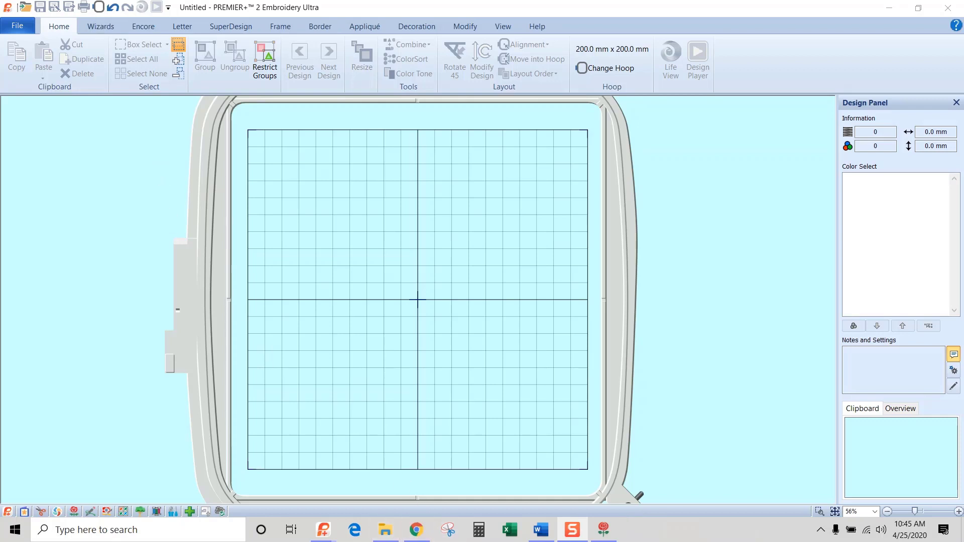
- Check the current hoop size and orientation in the hoop settings without changing them
click(99, 7)
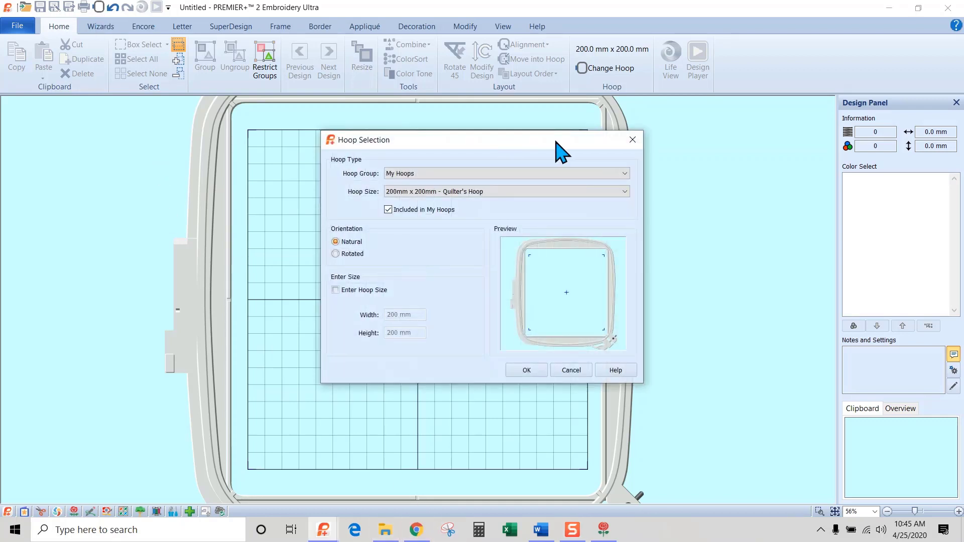
click(571, 372)
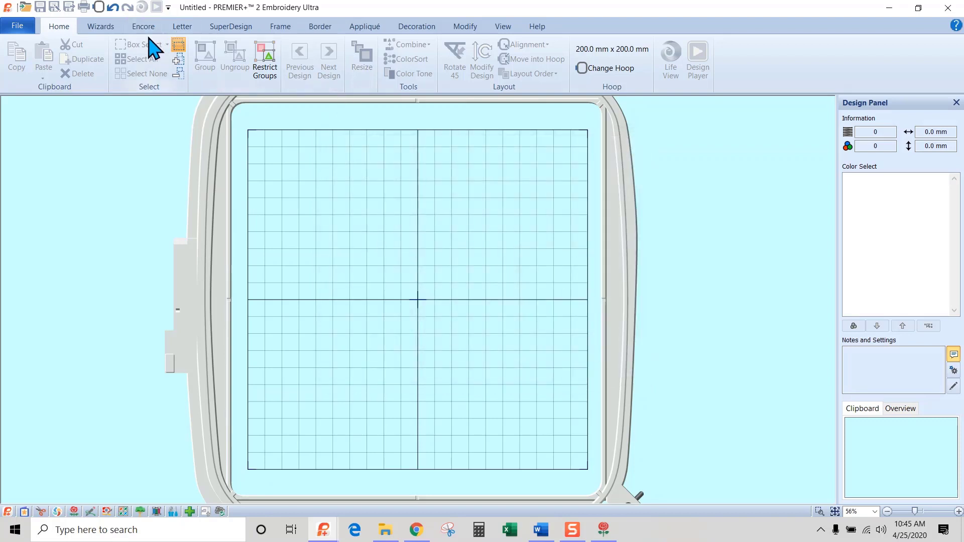
- Start a quilt block in the Outline Quilt Block; Filled Inner Shape style, accepting the 200 mm square block
click(112, 28)
click(310, 56)
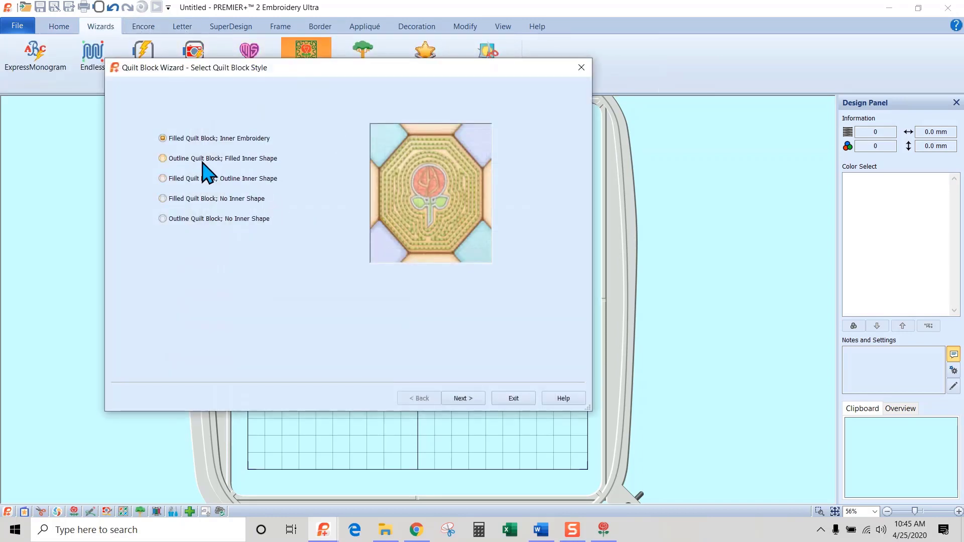
click(257, 159)
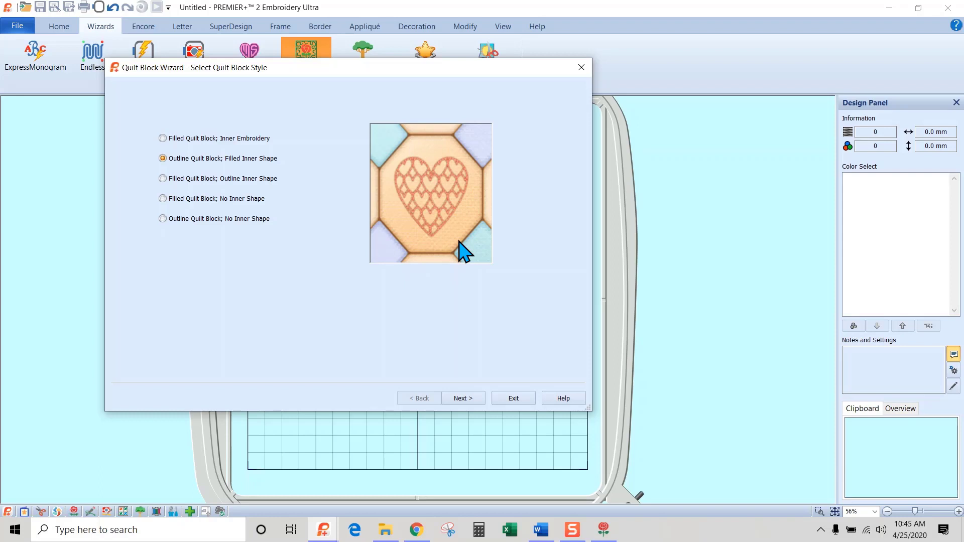
click(461, 399)
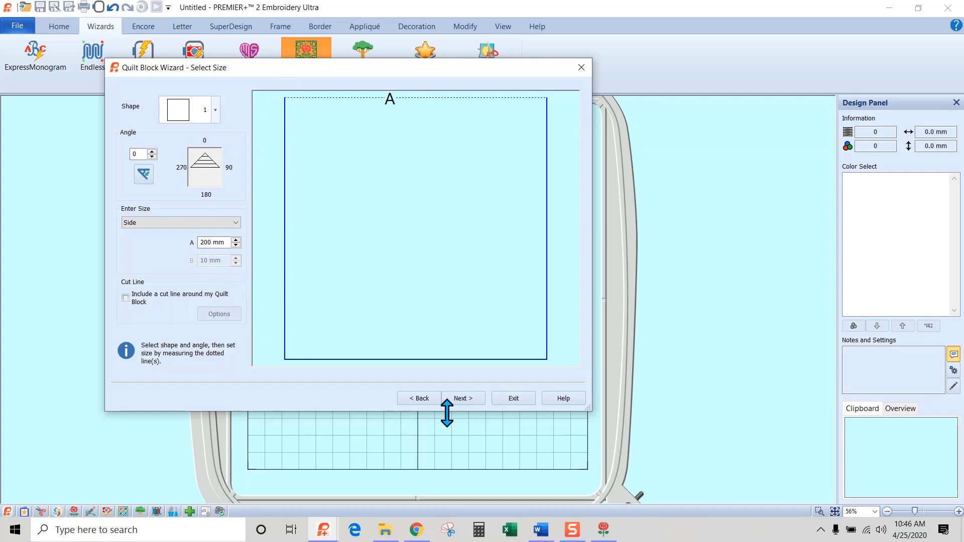
click(472, 406)
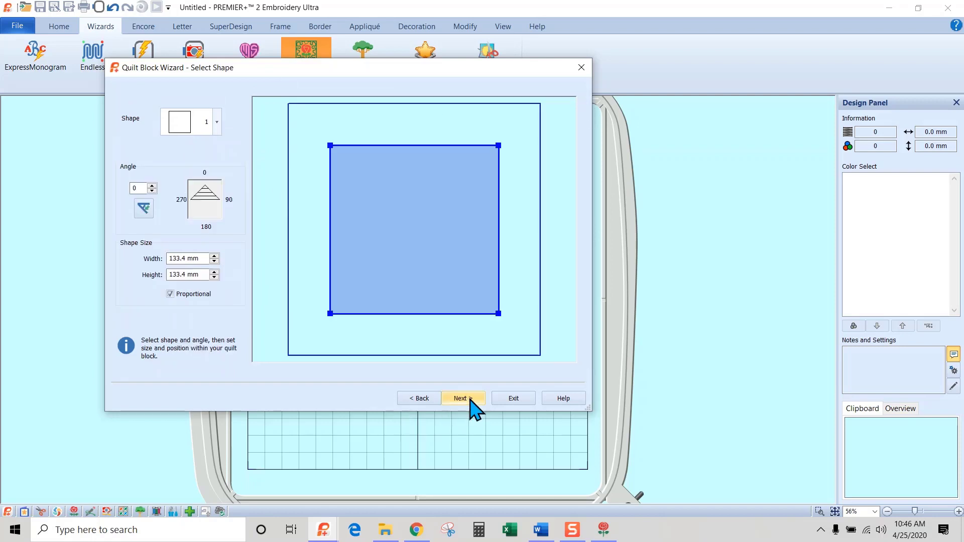
- Set the quilt block's inner shape to heart 33 with proportional sizing on, and continue to the fill pattern choice
click(216, 122)
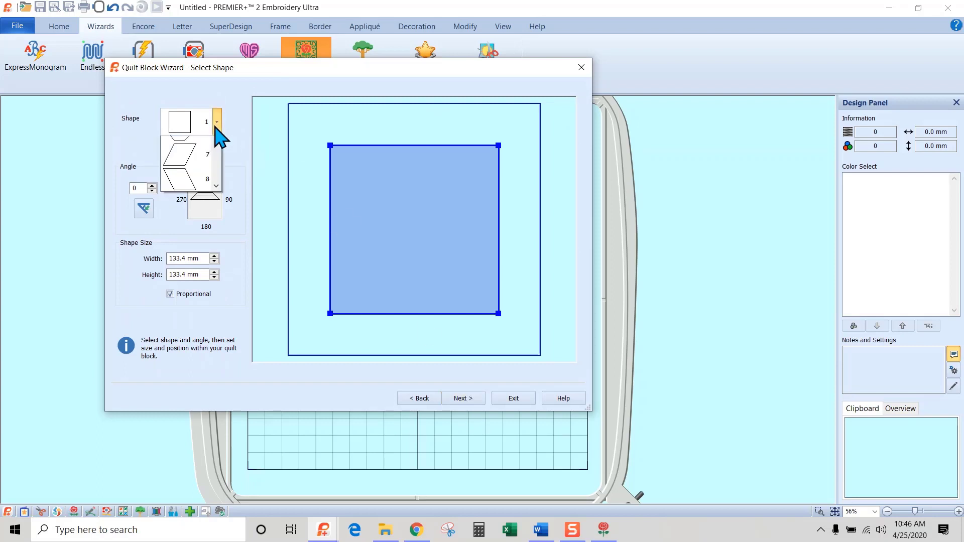
drag(216, 158, 217, 229)
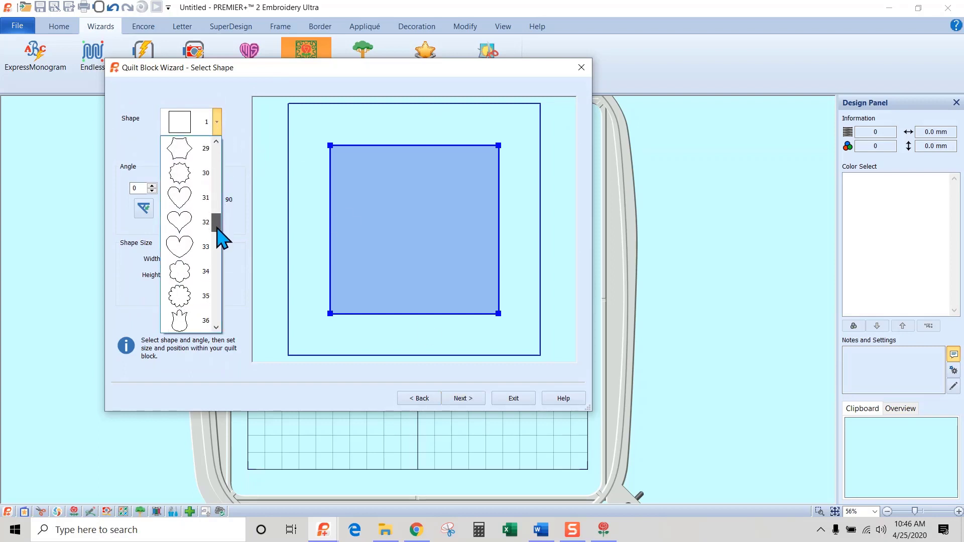
click(197, 204)
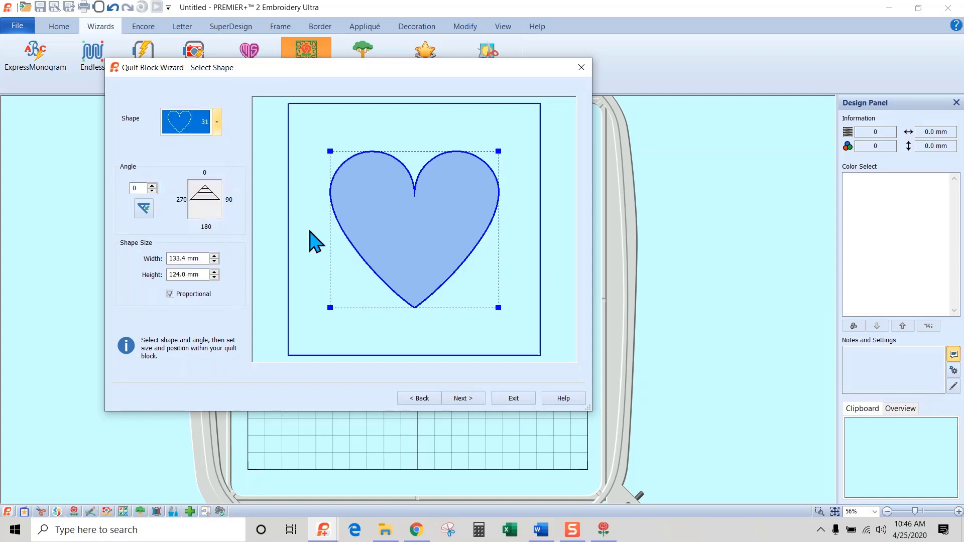
click(216, 122)
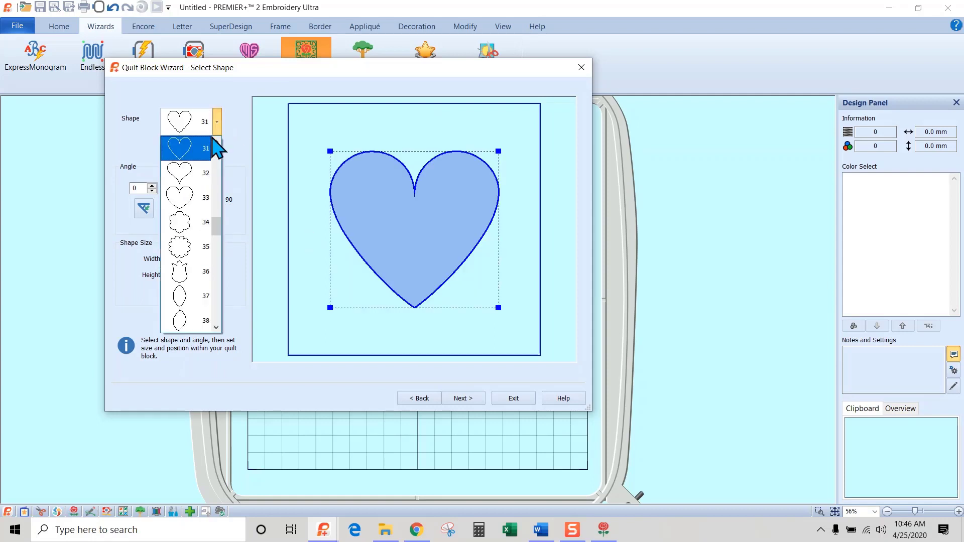
click(200, 200)
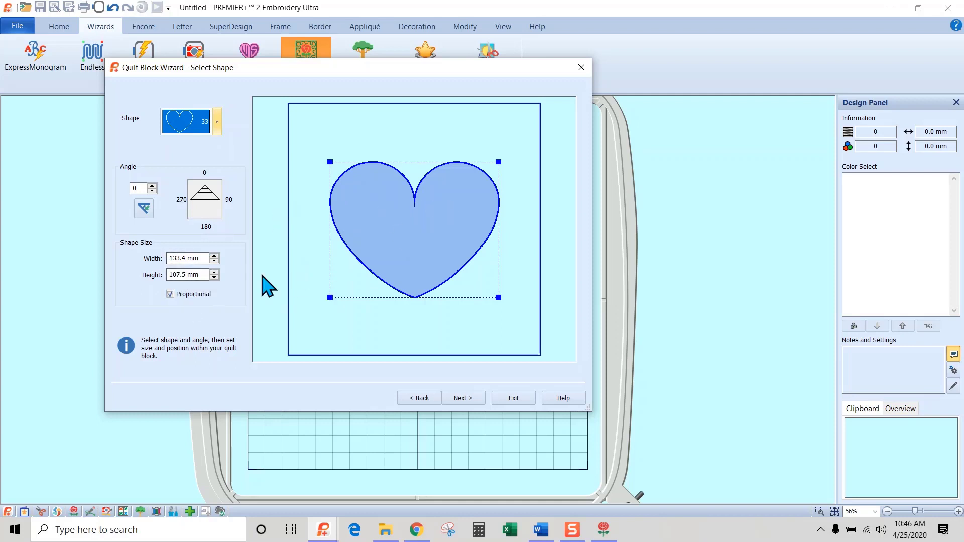
click(171, 294)
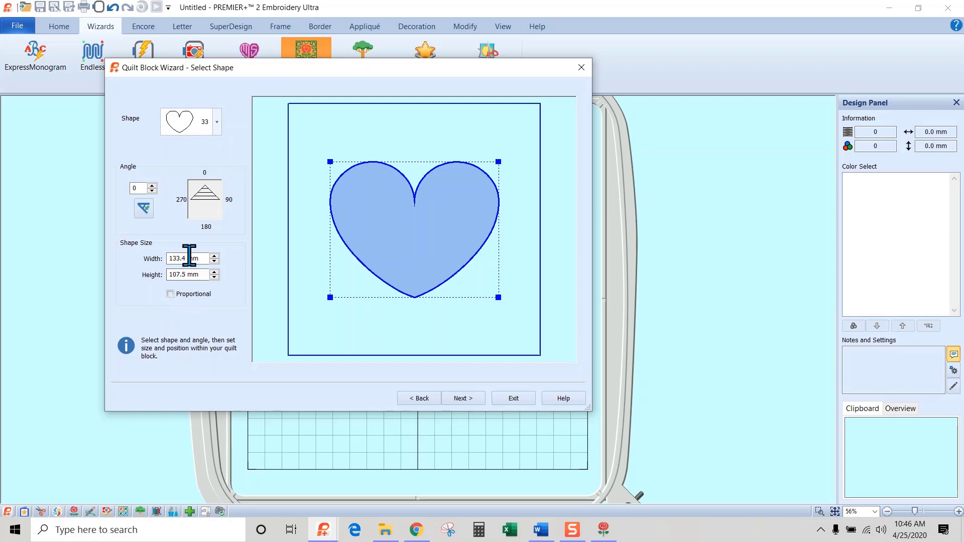
click(171, 295)
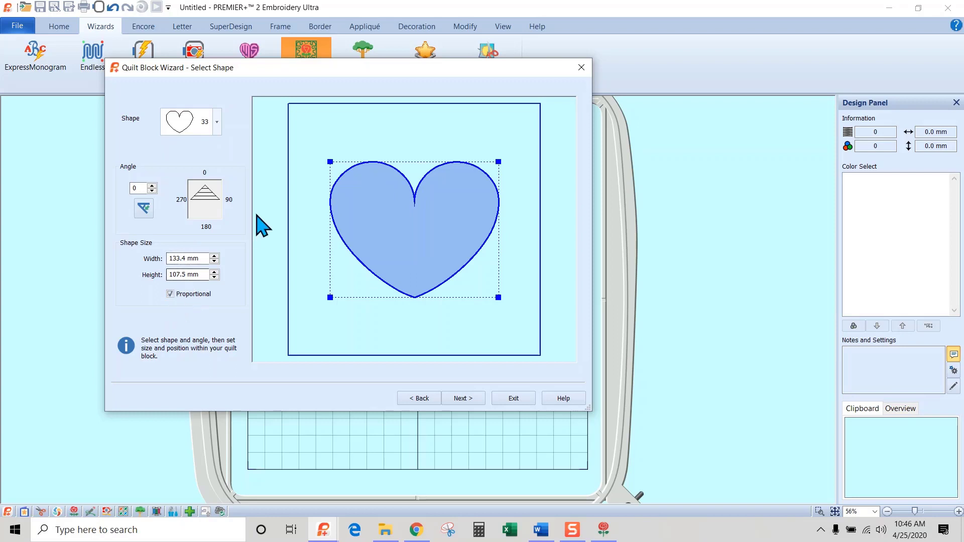
click(462, 398)
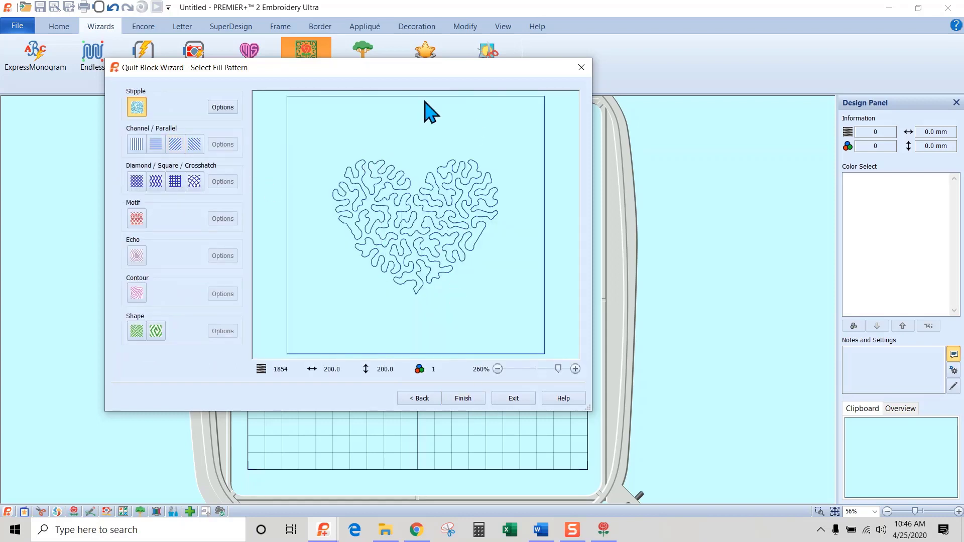
- Fill the heart with a Chenille Style 1 motif, pattern 1, at a 45-degree angle using triple stitch
click(137, 220)
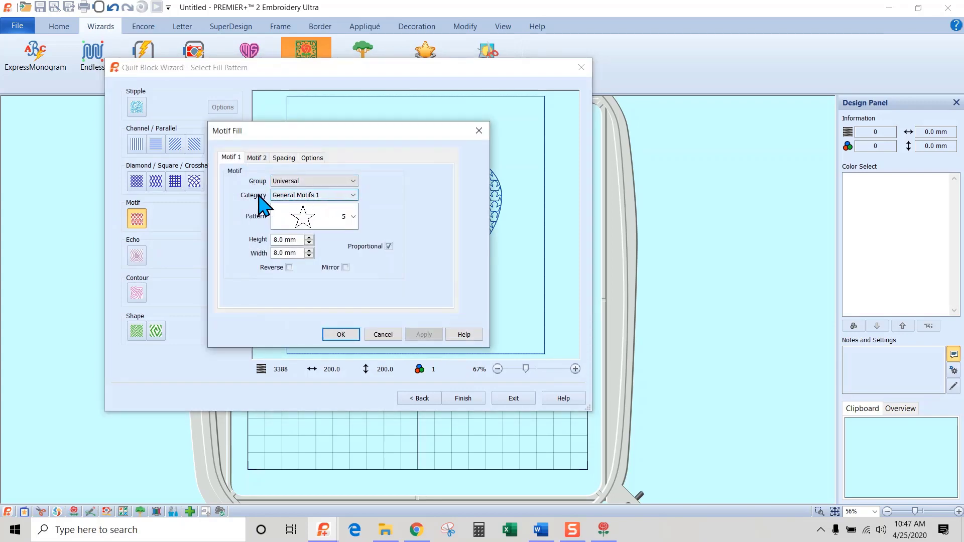
click(351, 196)
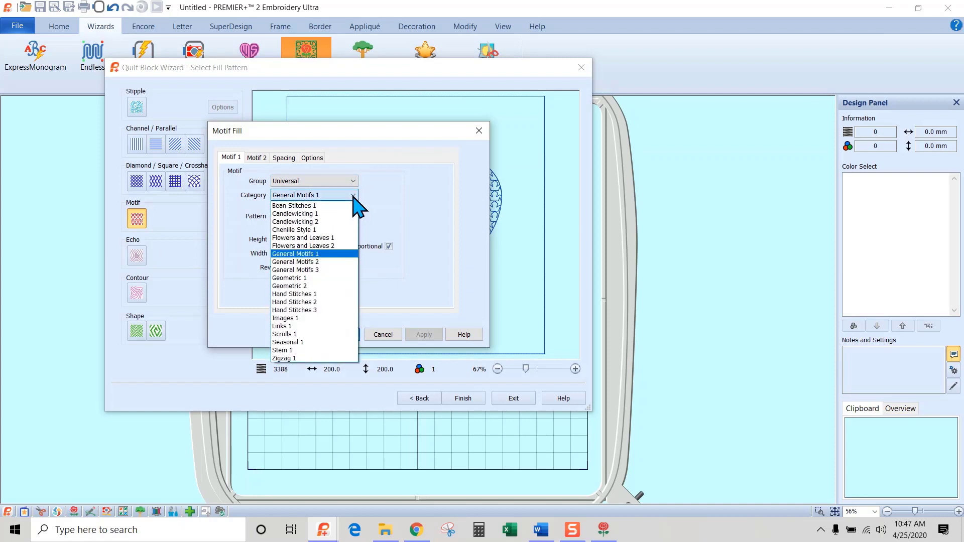
click(329, 229)
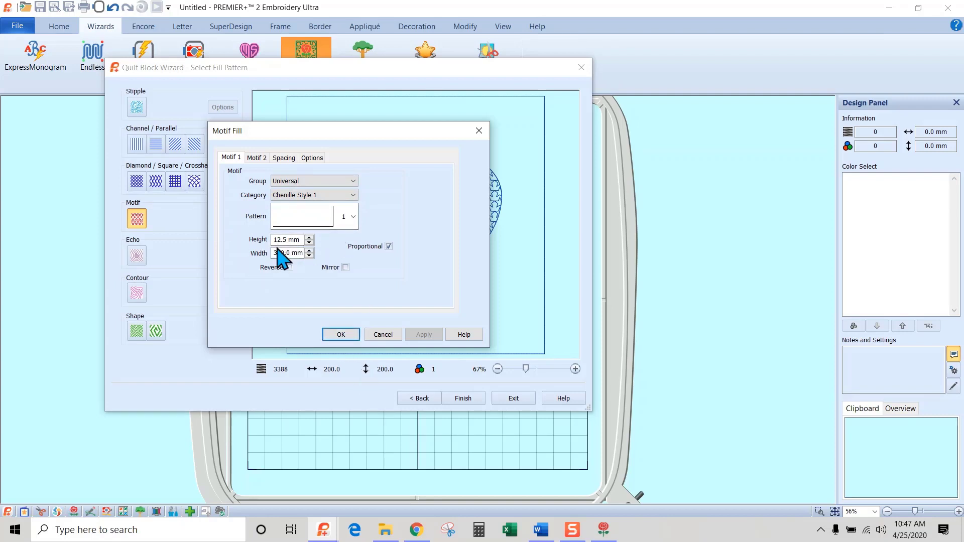
click(311, 158)
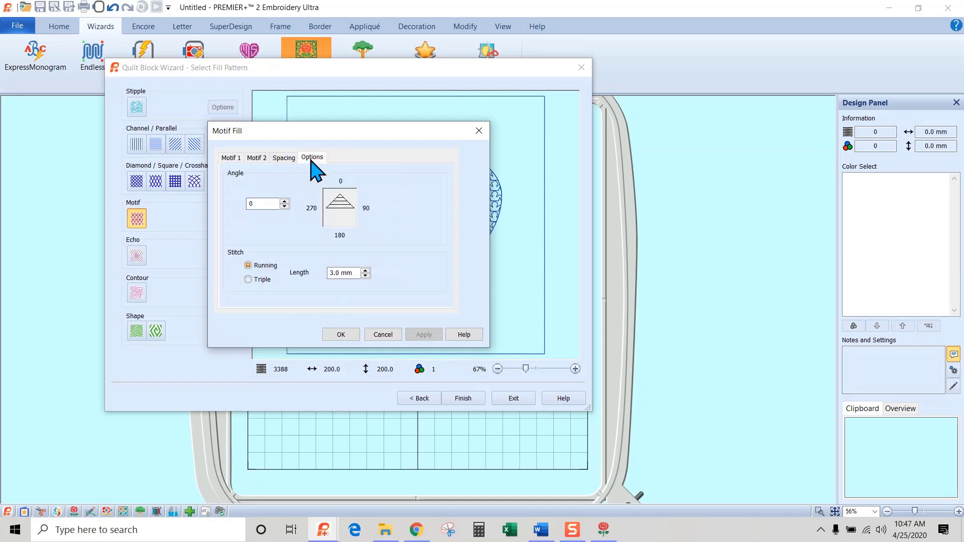
double_click(268, 203)
click(248, 280)
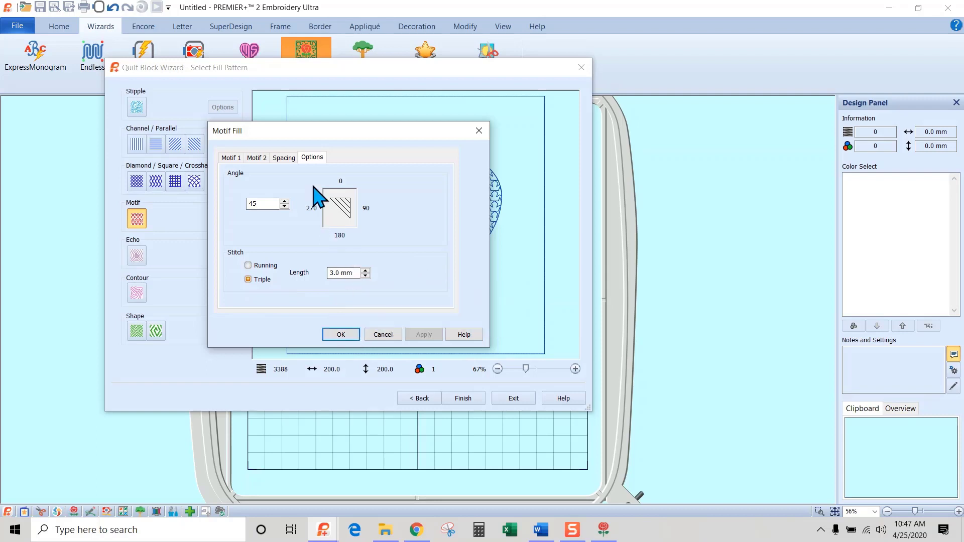
click(355, 335)
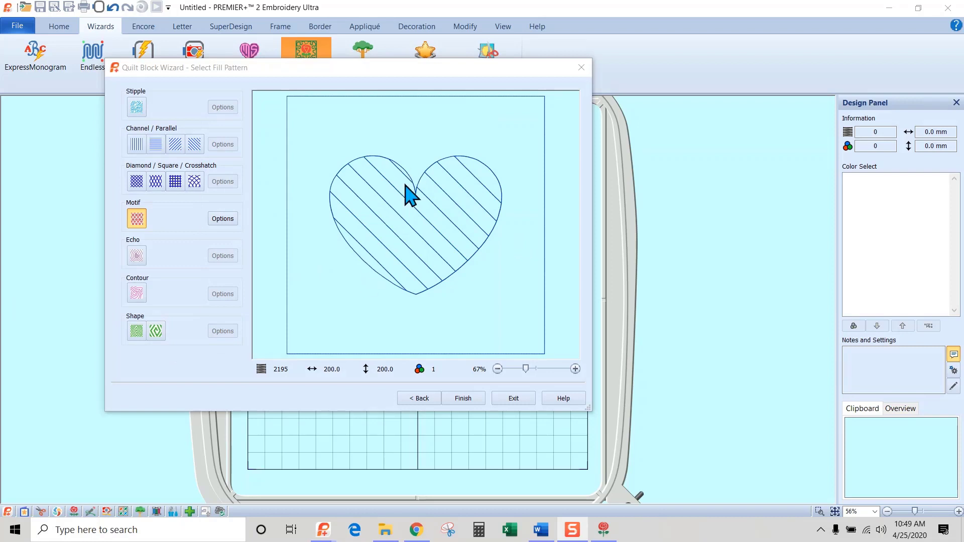
- Set the motif fill's vertical gap to 25% and finish the quilt block, placing it in the hoop
click(224, 219)
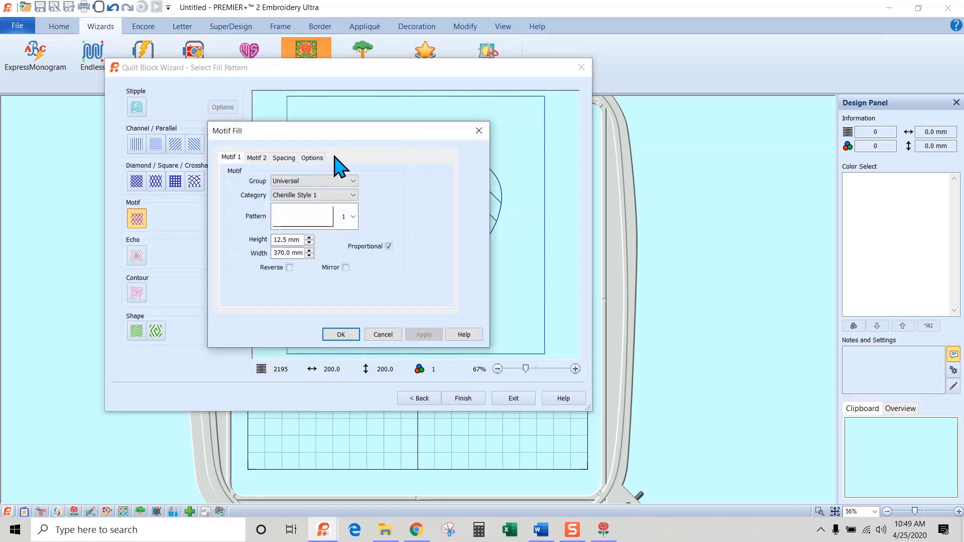
click(284, 158)
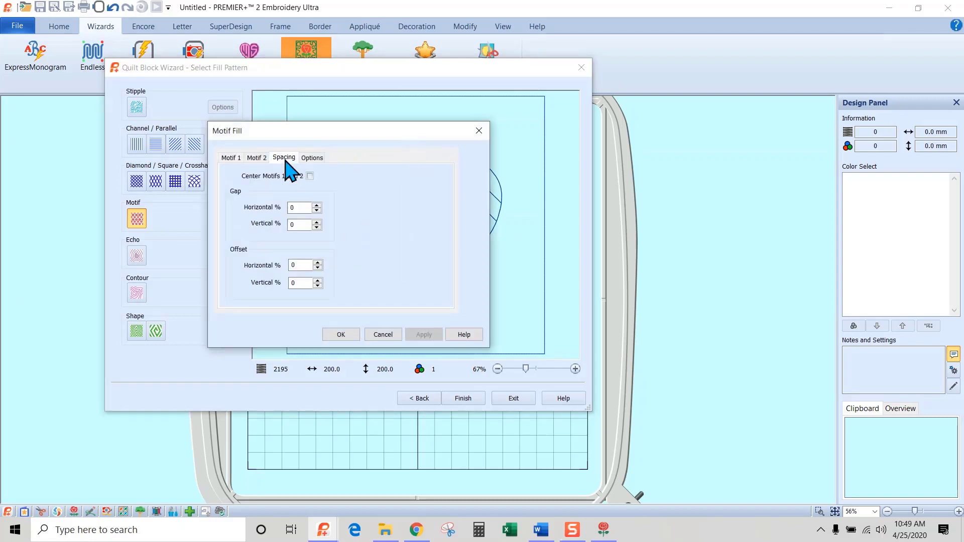
double_click(305, 223)
text(25)
click(340, 334)
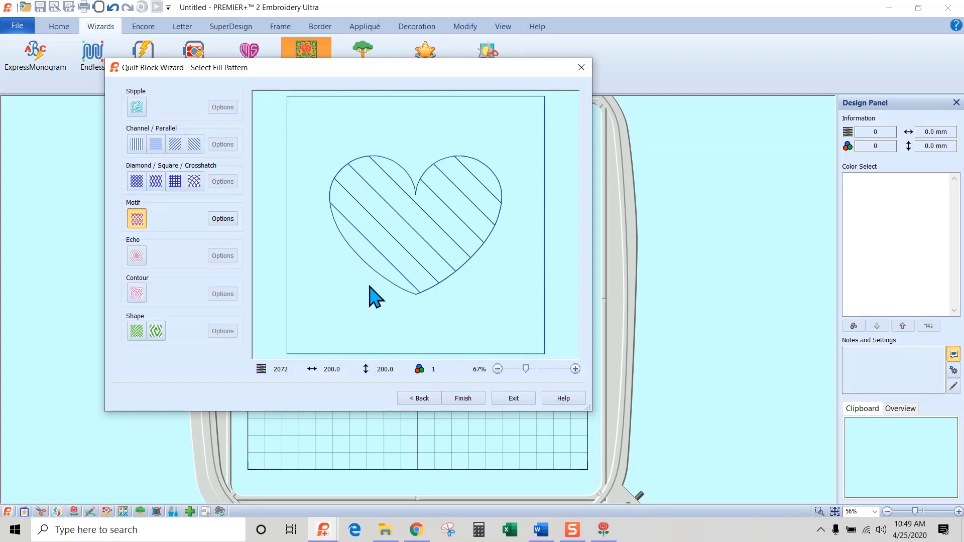
click(459, 402)
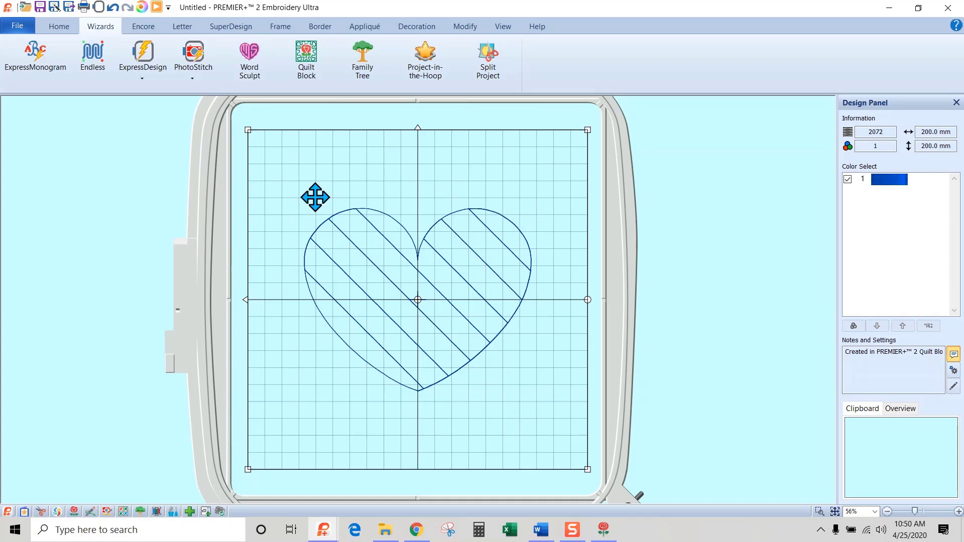
- Hide the 10 mm grid behind the quilt block design
click(465, 27)
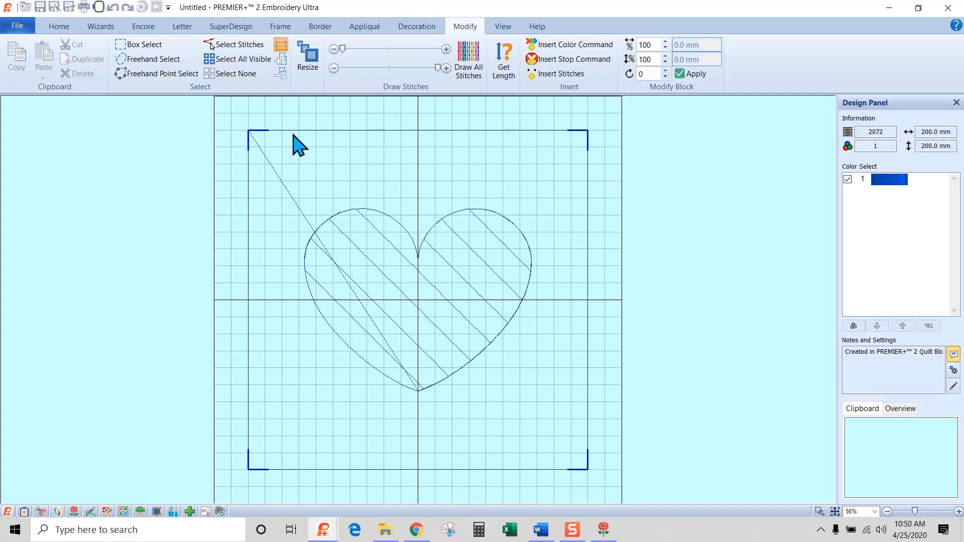
click(505, 27)
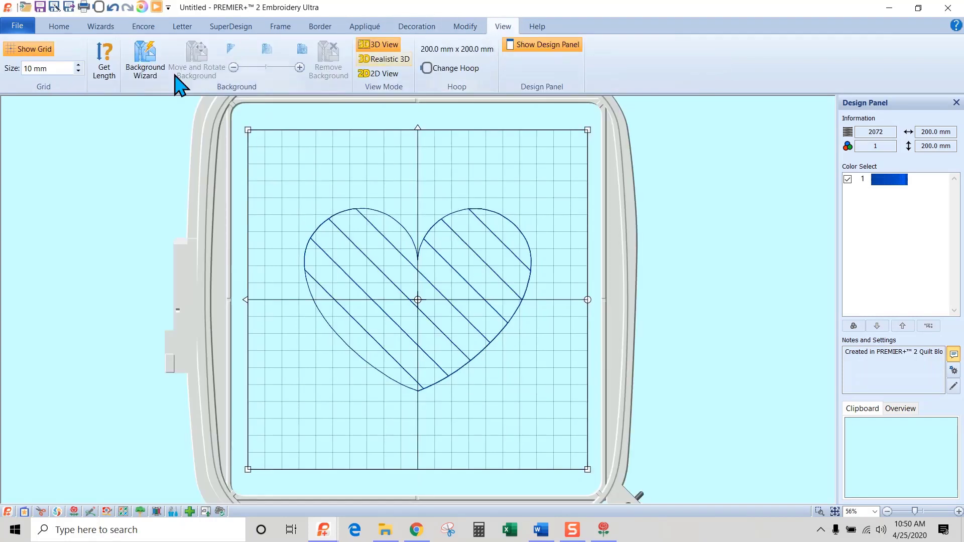
click(19, 50)
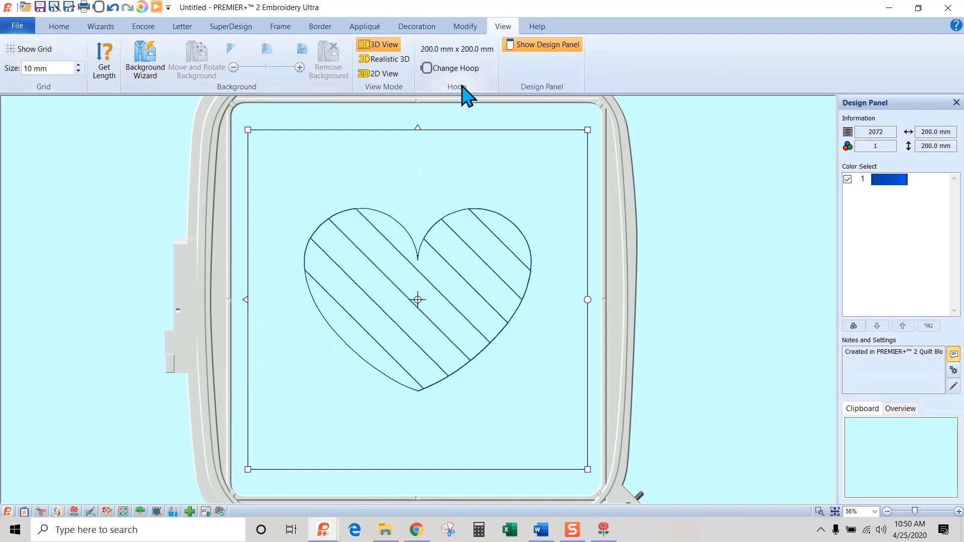
- Box-select and delete the stitches of the square outline on all four sides, leaving only the heart
click(470, 28)
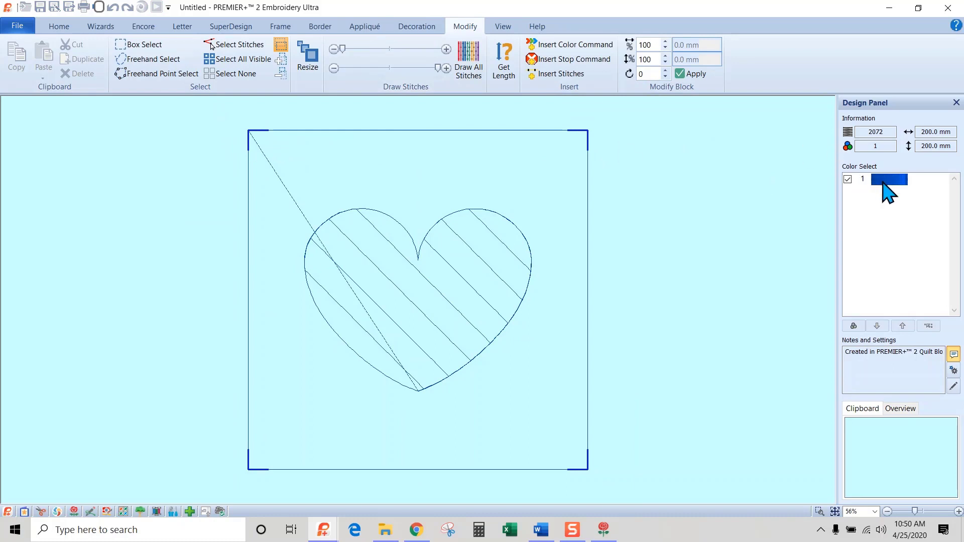
click(121, 44)
drag(206, 110, 650, 207)
key(Delete)
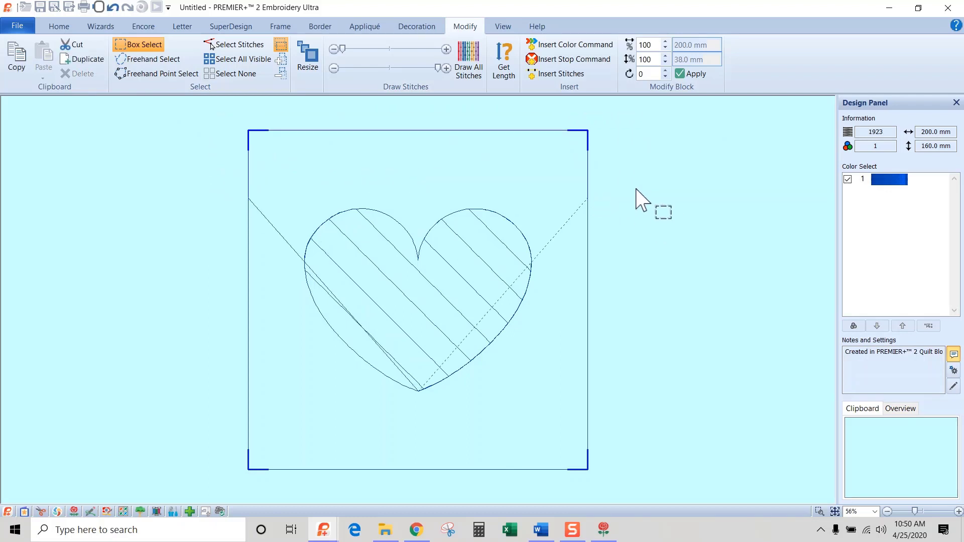
drag(179, 151, 285, 488)
key(Delete)
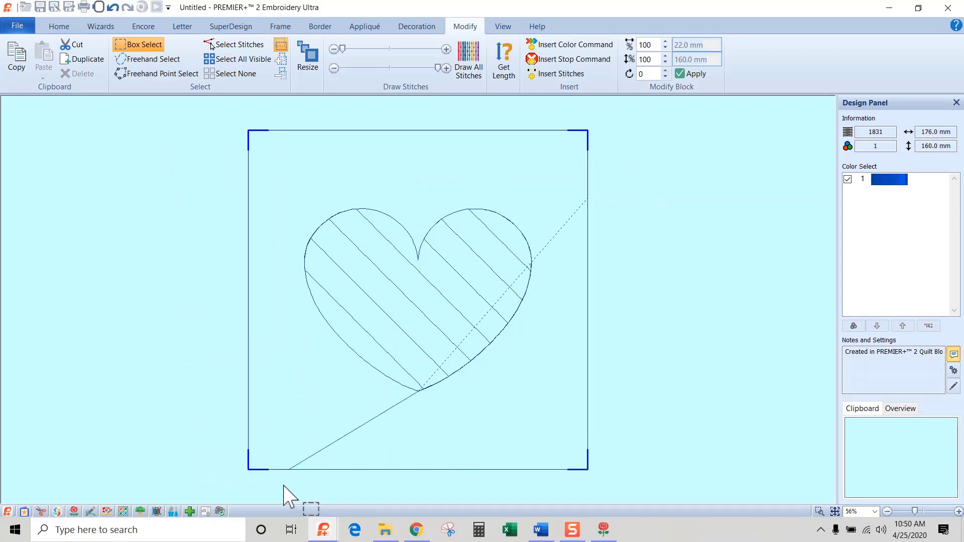
drag(209, 436, 684, 487)
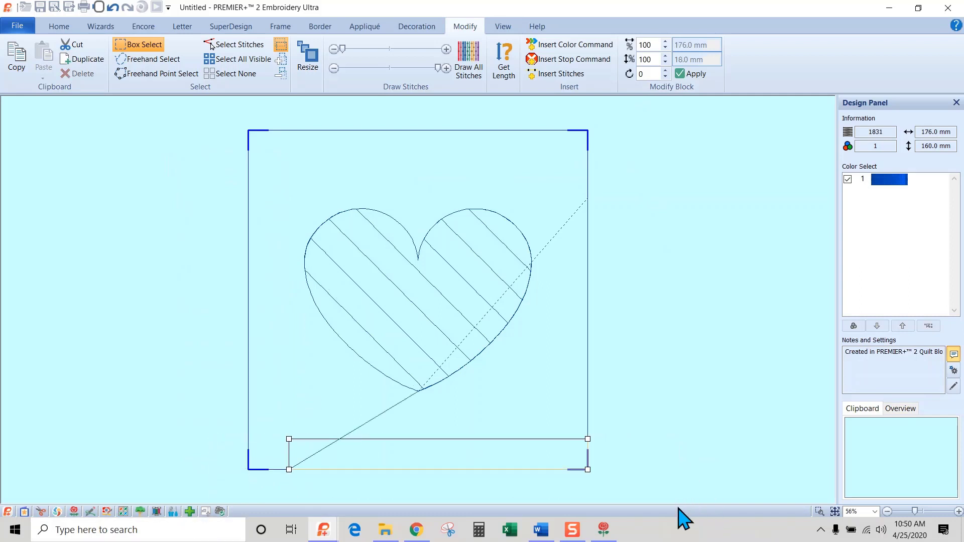
key(Delete)
drag(584, 148, 669, 492)
key(Delete)
- Change the heart's thread color to Robison-Anton Rayon 40 number 2415, Floral Pink
click(906, 181)
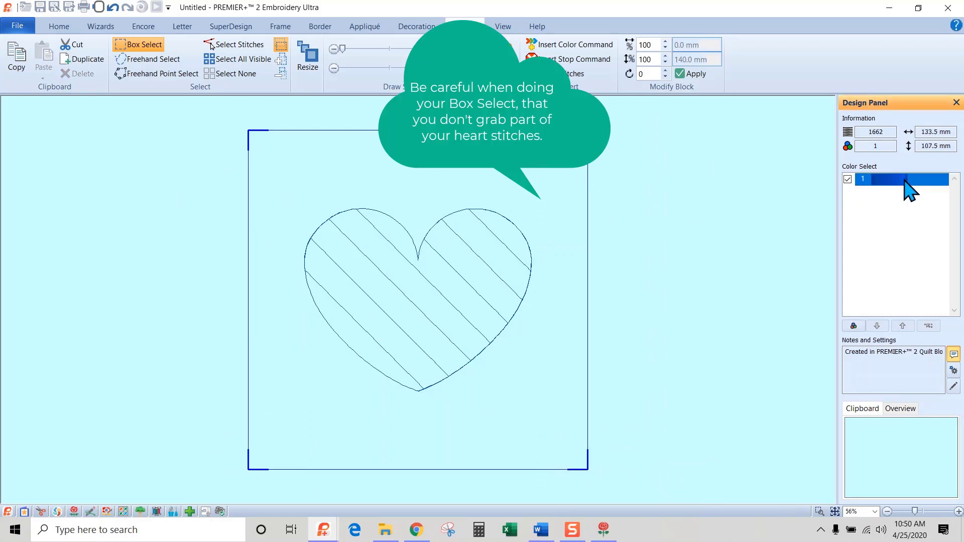
double_click(904, 180)
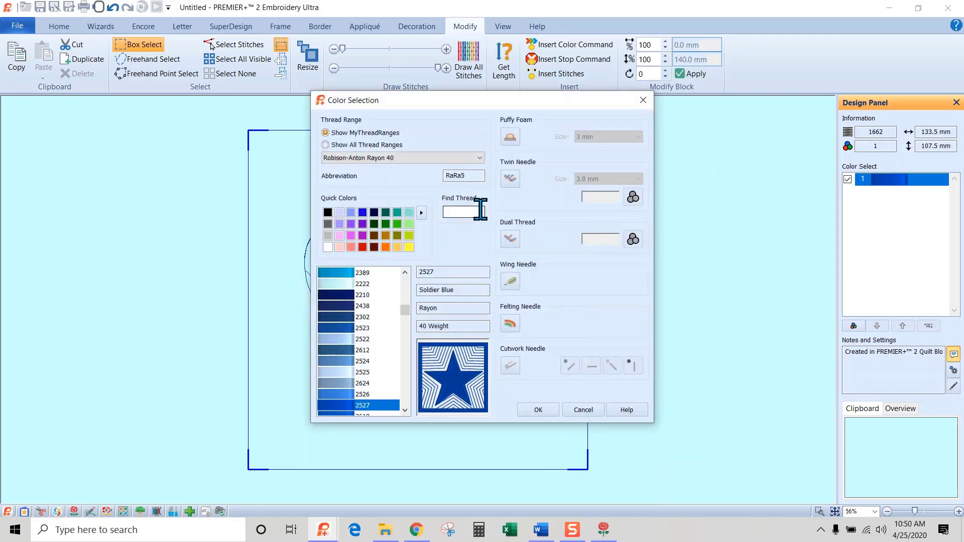
click(351, 236)
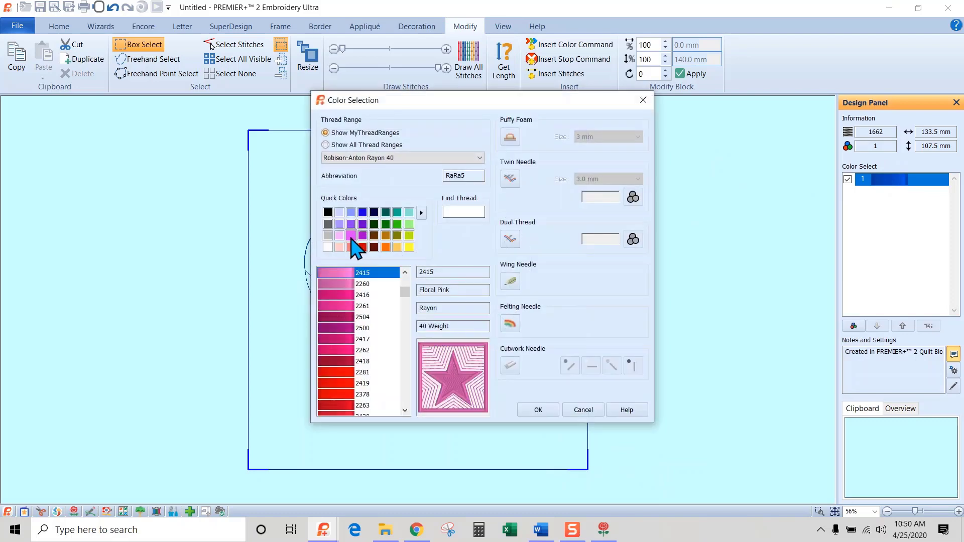
click(536, 410)
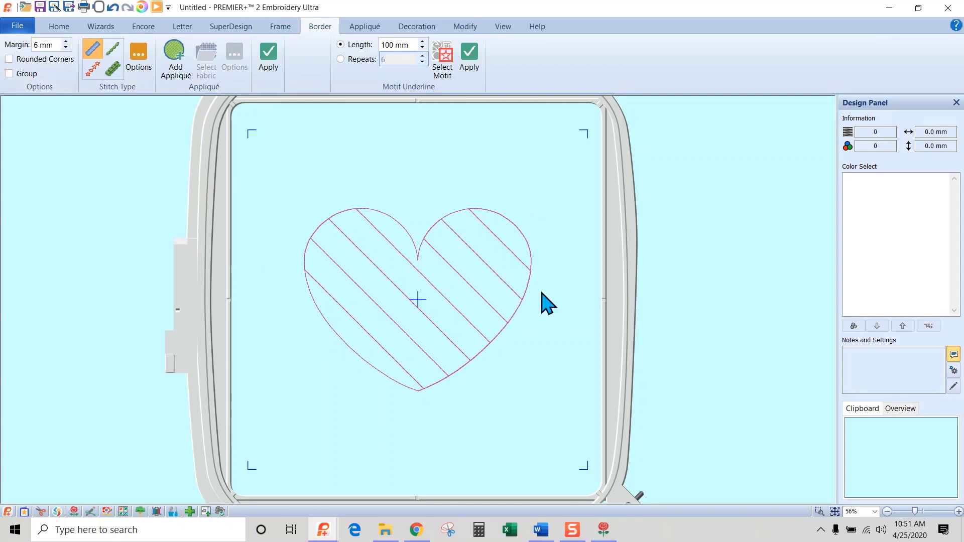
- Add a running stitch border around the heart with a 10 mm margin and 2.0 mm stitch length
click(458, 300)
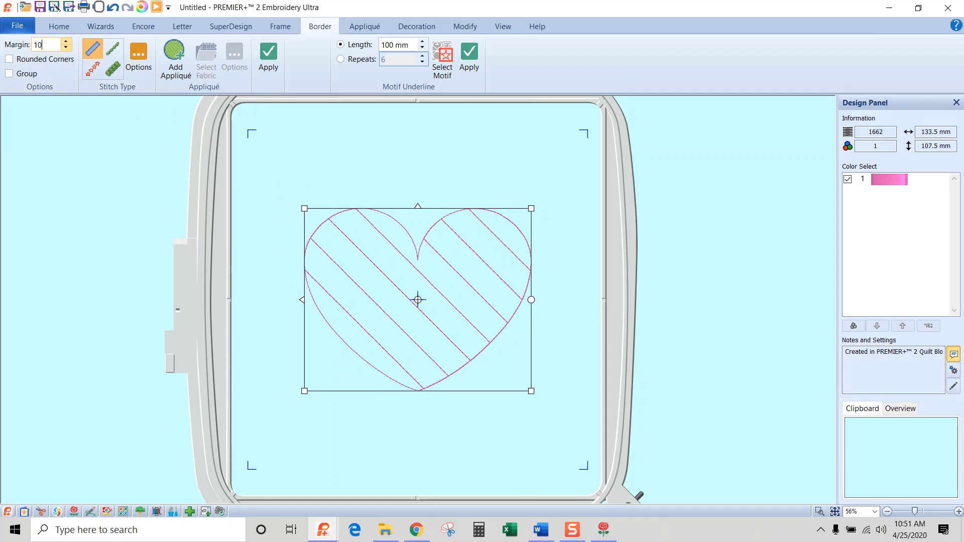
click(113, 50)
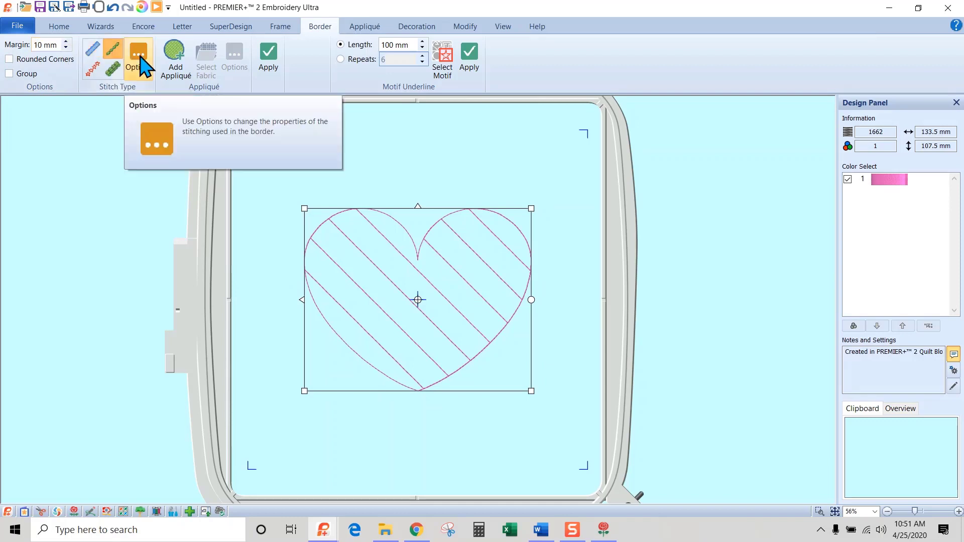
click(140, 60)
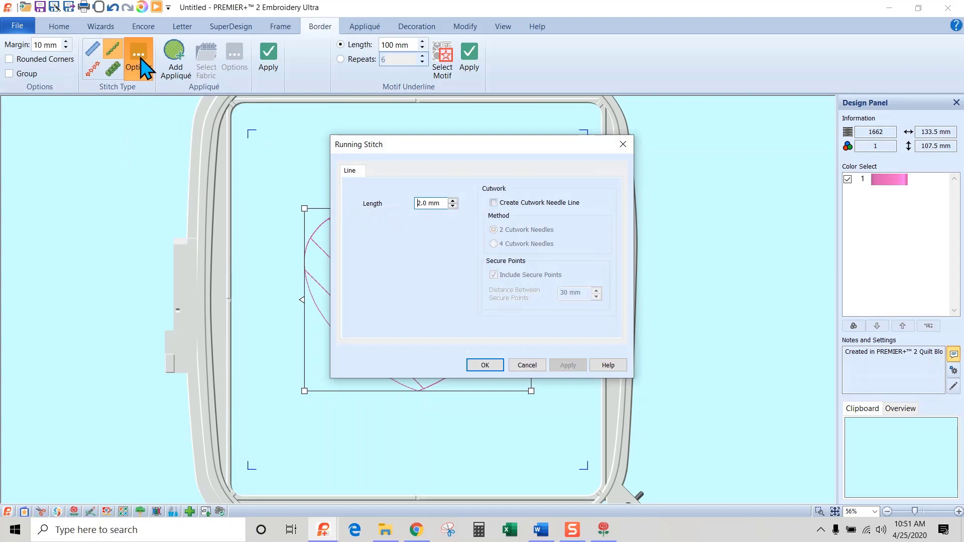
drag(445, 203, 340, 198)
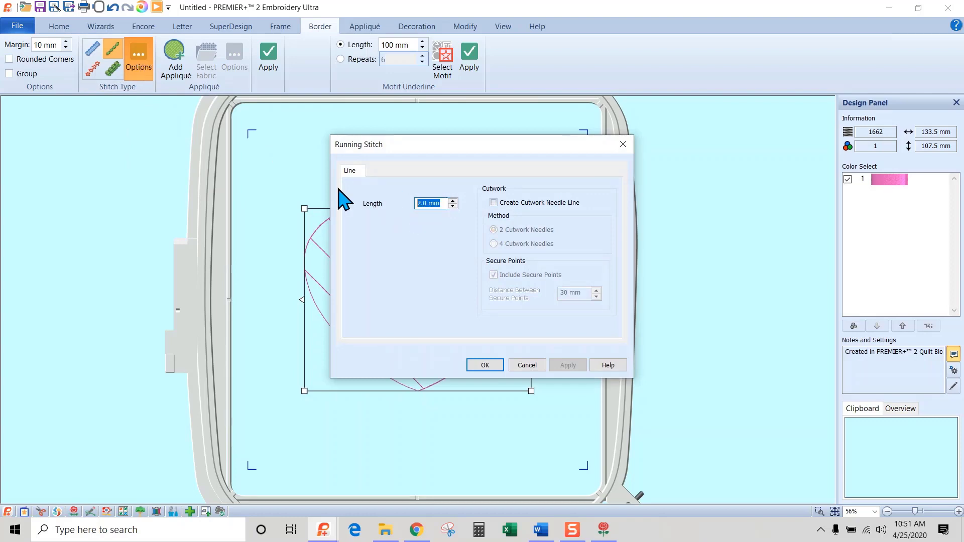
click(486, 364)
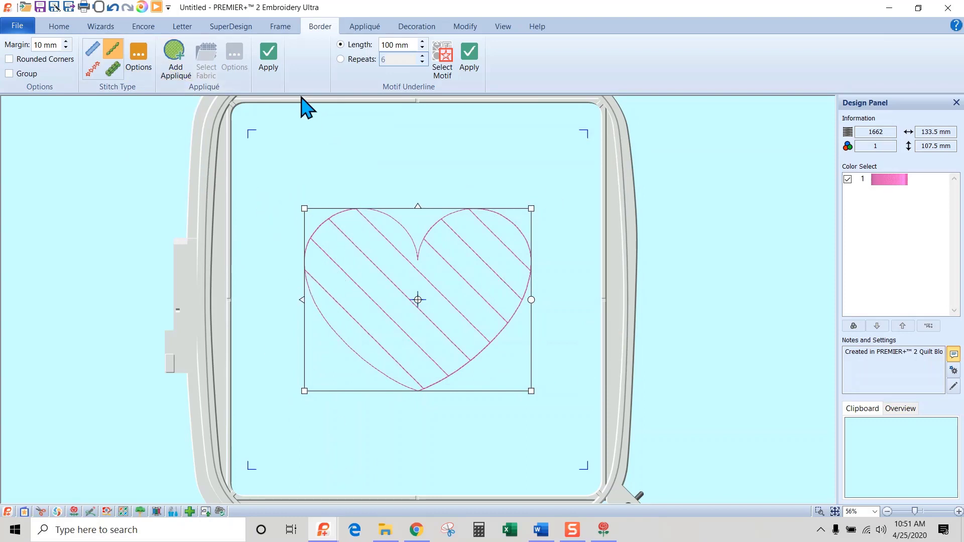
click(269, 55)
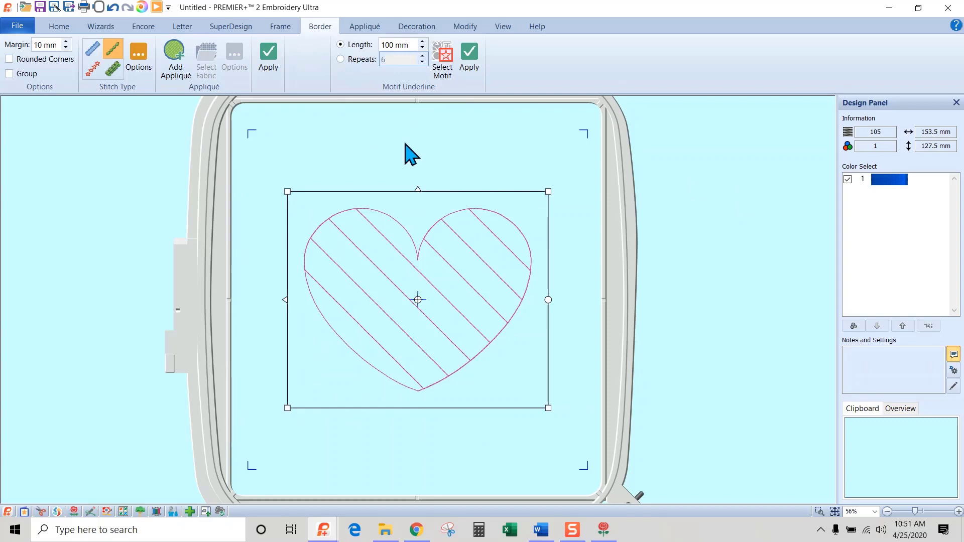
- Play the stitch-out in Design Player to check the sewing order of the border and heart
click(157, 7)
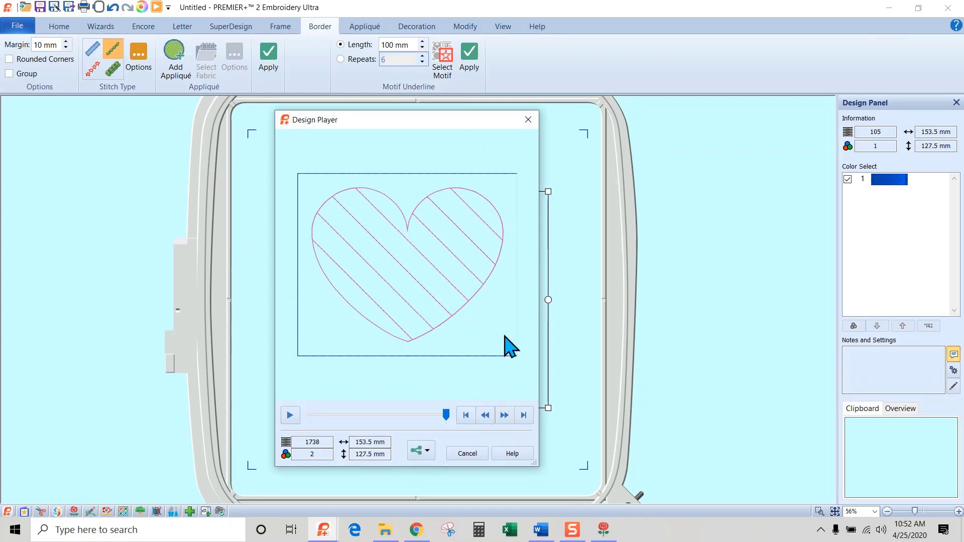
click(290, 416)
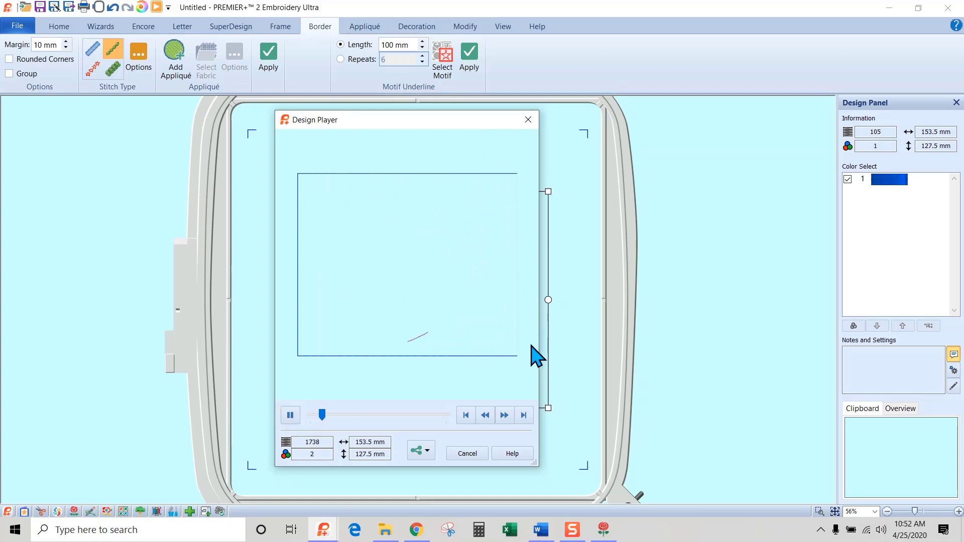
click(465, 455)
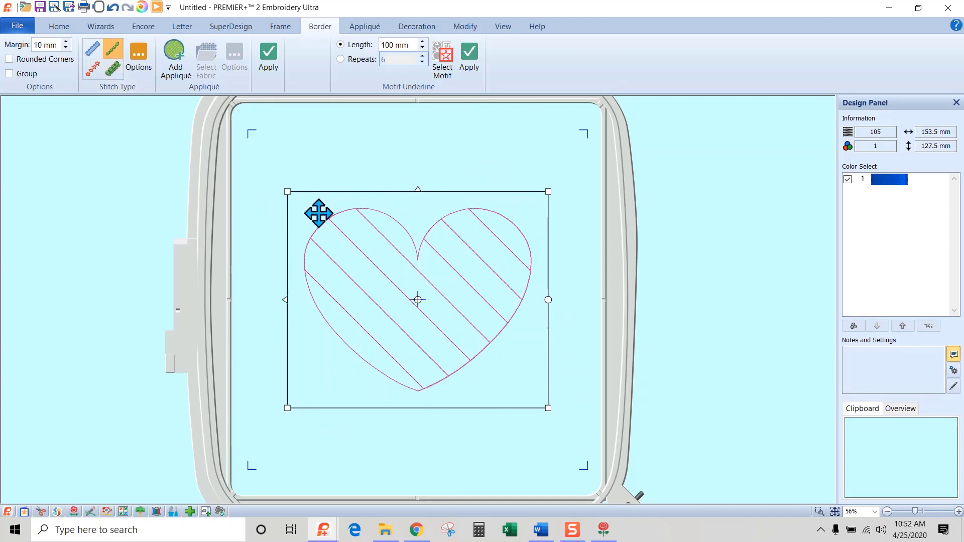
- Duplicate the rectangular border and move the copy back over the original around the heart
click(59, 28)
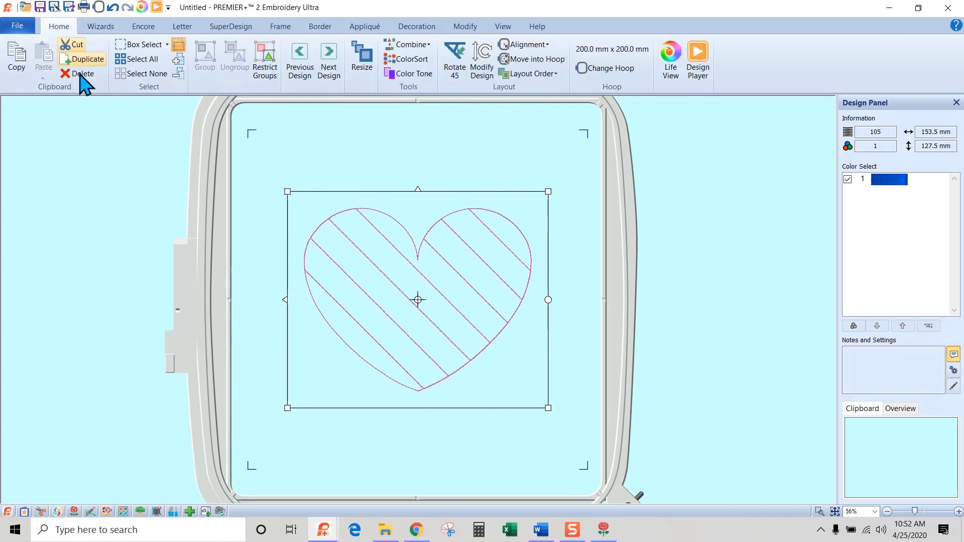
click(88, 61)
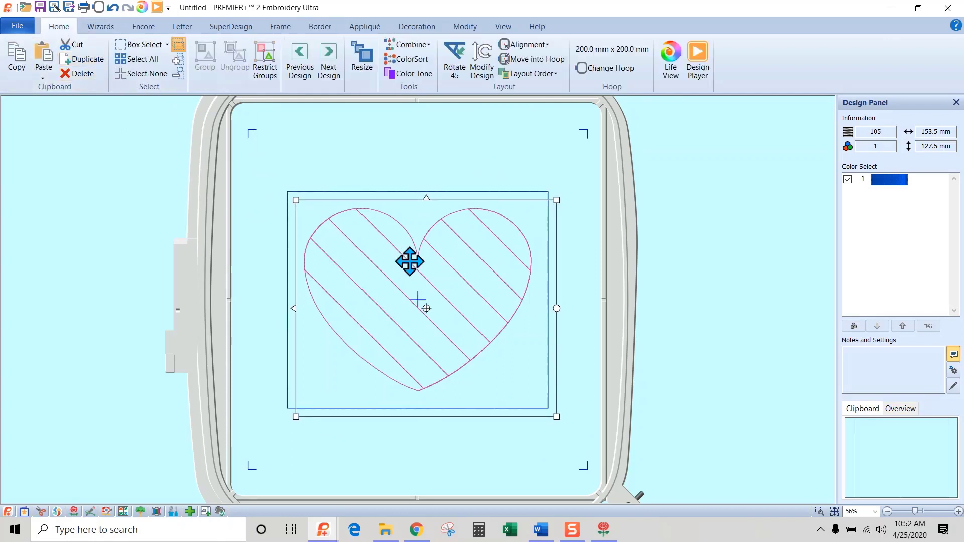
drag(450, 254, 454, 251)
- Change the duplicate border's thread color to Robison-Anton Rayon 40 number 2328, Pumpkin
double_click(905, 187)
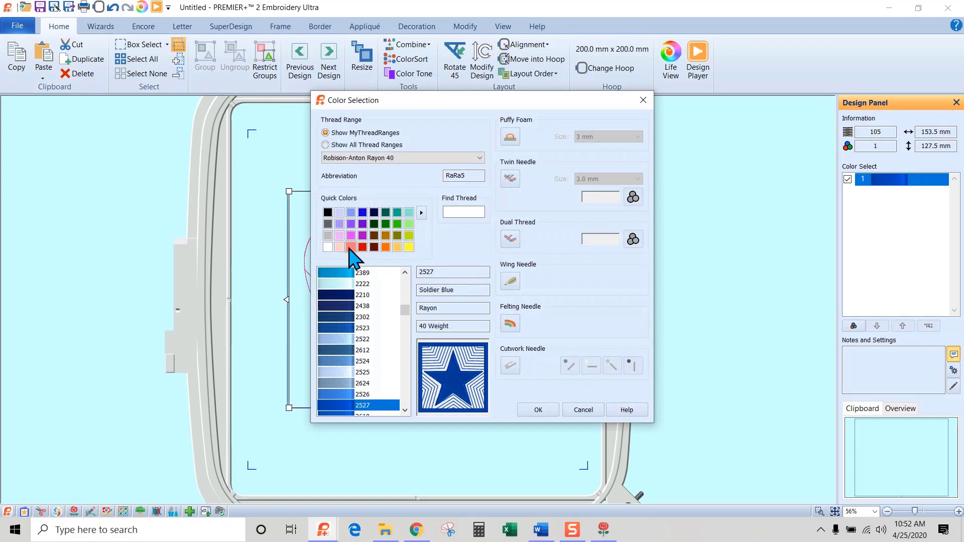
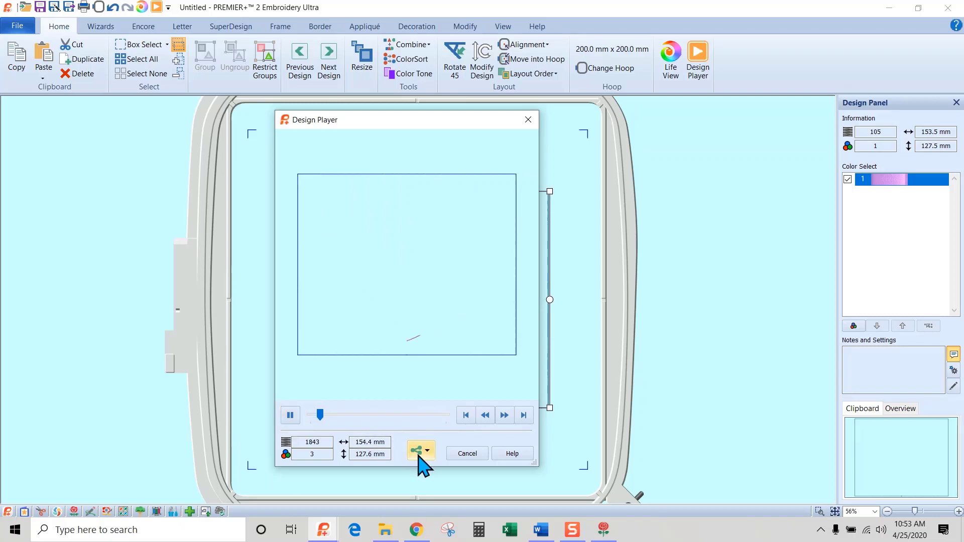
click(468, 453)
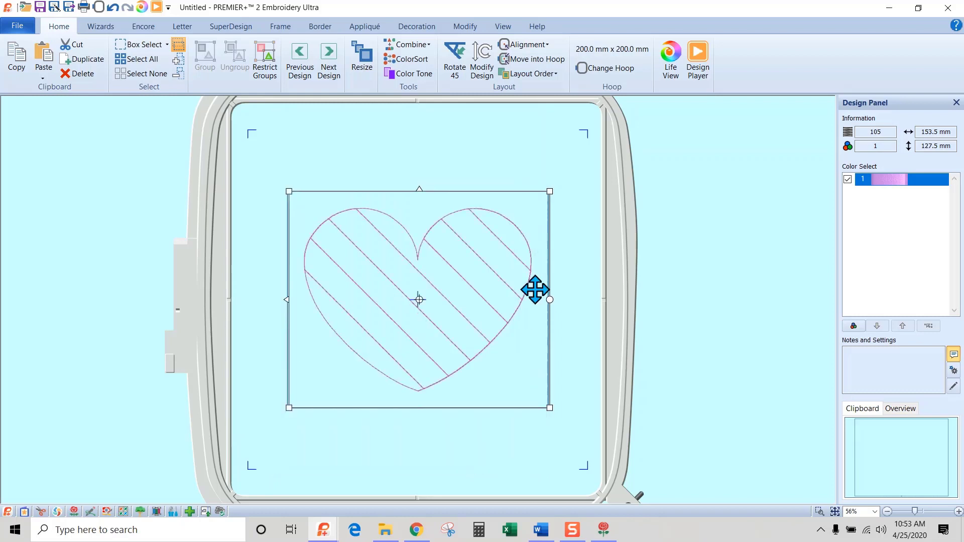
double_click(887, 180)
click(386, 246)
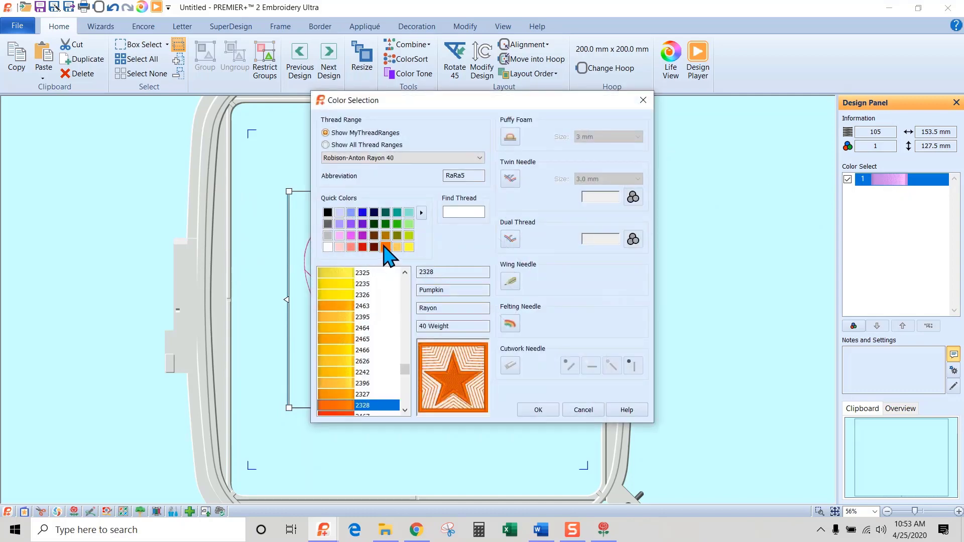
click(549, 413)
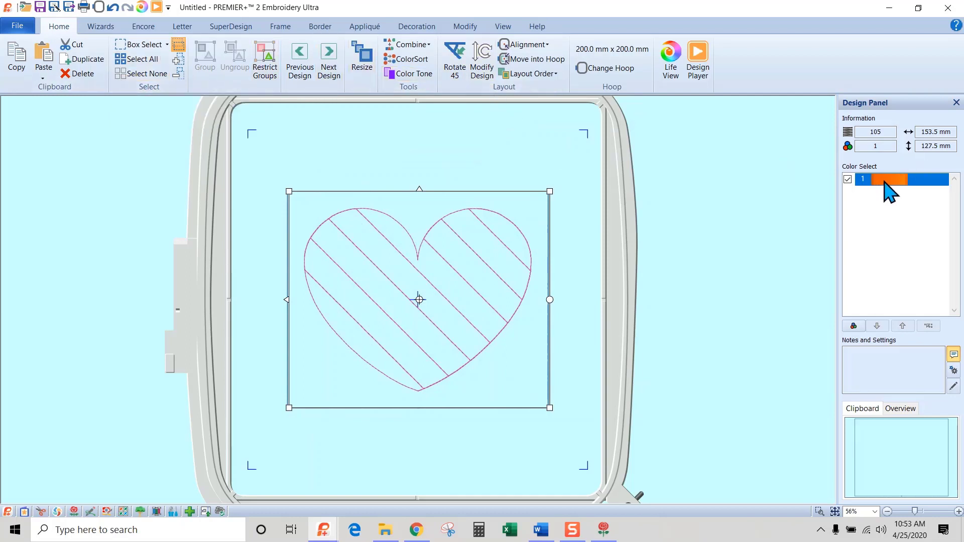
- Move the duplicate border one place backwards in the layout order and check the sewing sequence in Design Player
click(518, 76)
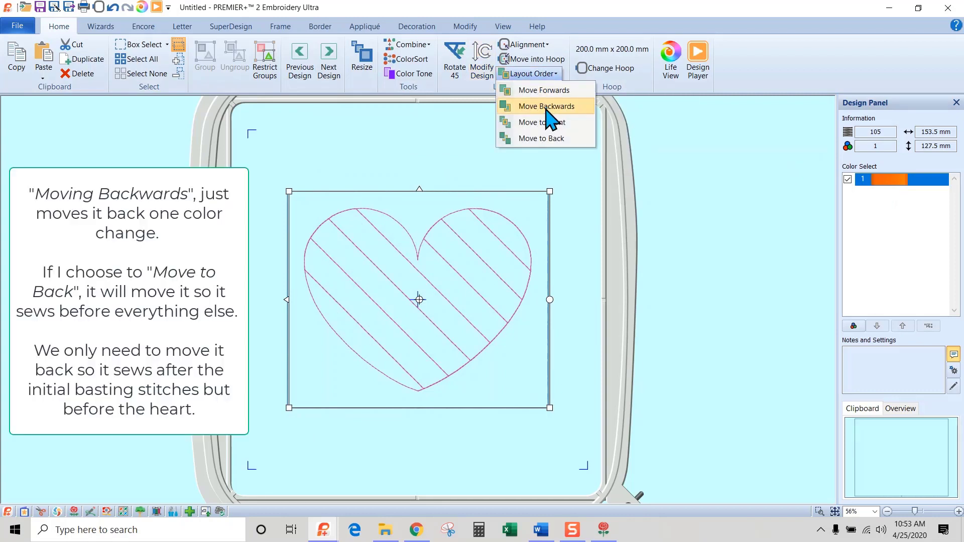
click(547, 107)
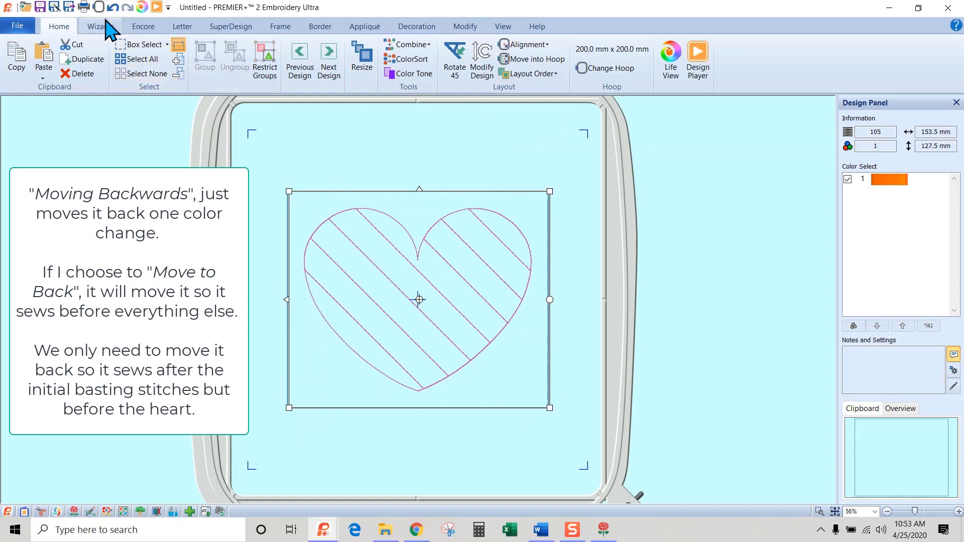
click(154, 7)
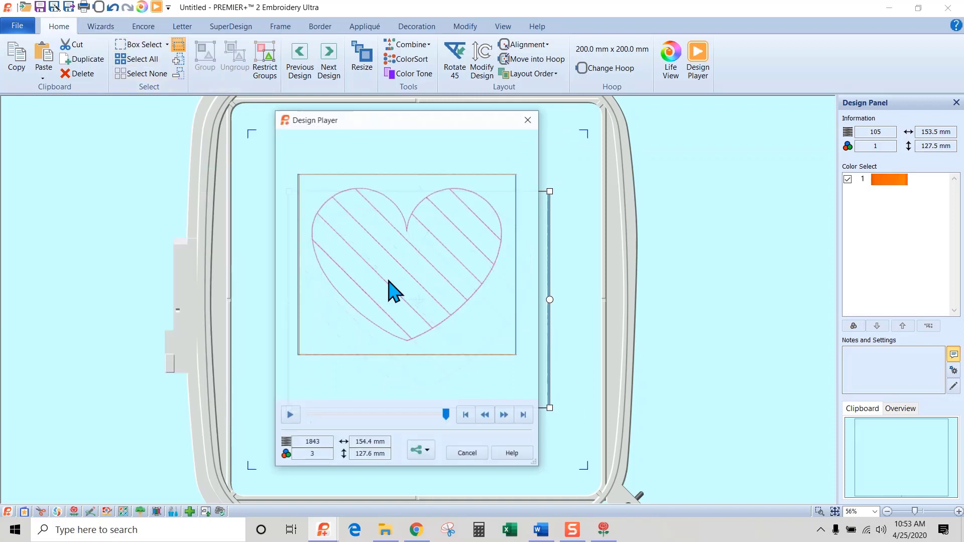
click(290, 416)
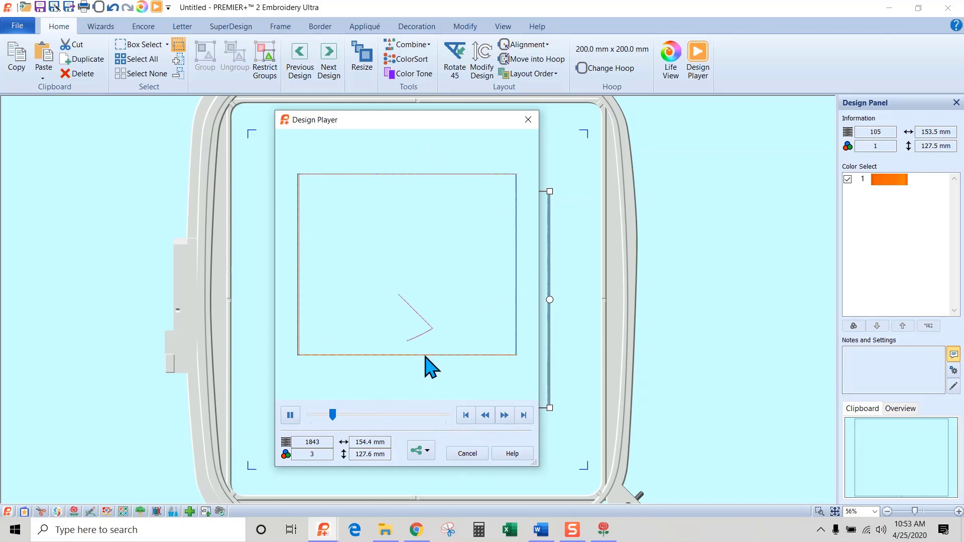
click(459, 455)
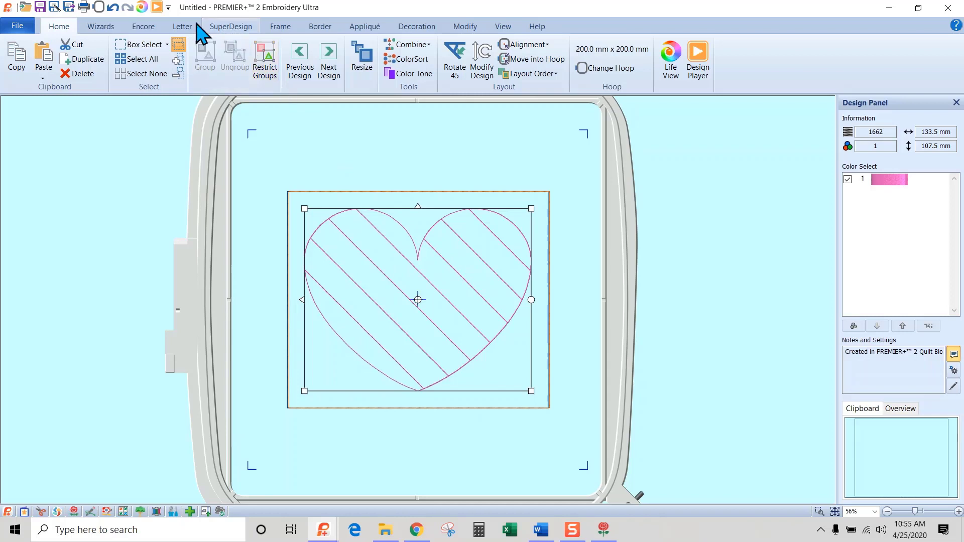
- Start a Filled Quilt Block with an Outline Inner Shape in the Quilt Block wizard, using square shape 1 with 200 mm sides
click(105, 30)
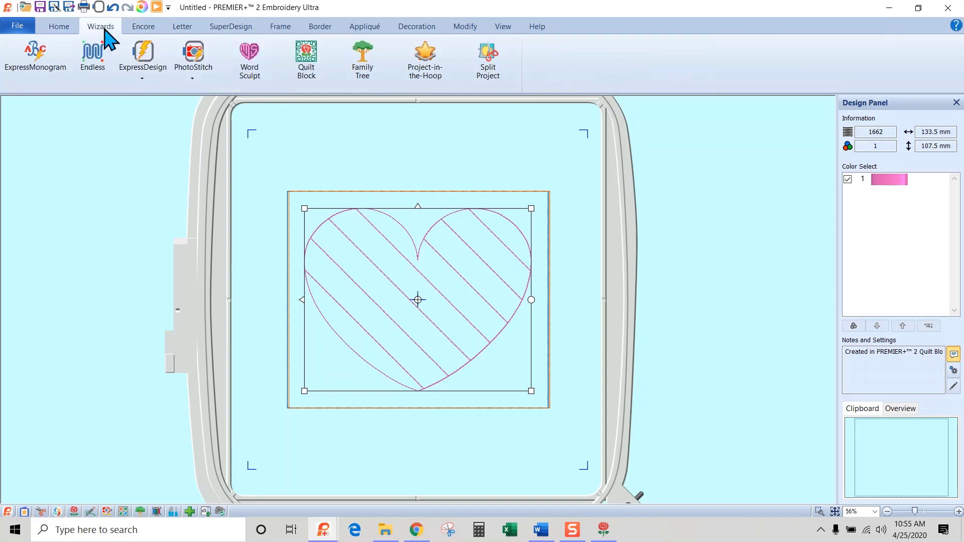
click(307, 54)
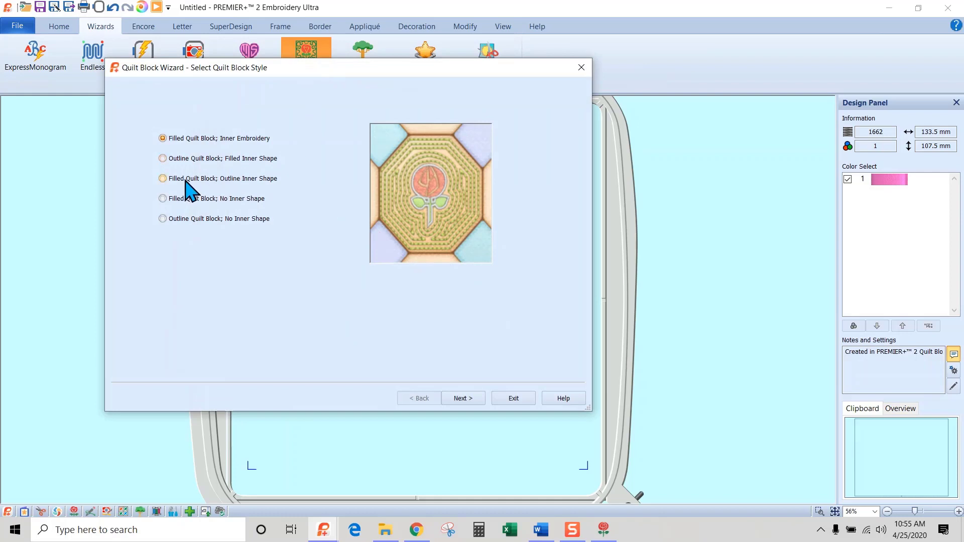
click(265, 181)
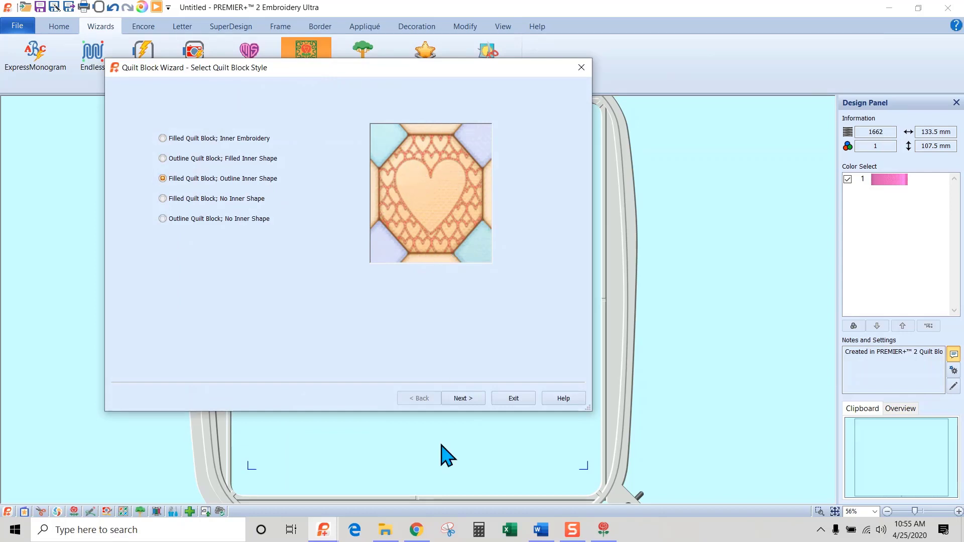
click(462, 399)
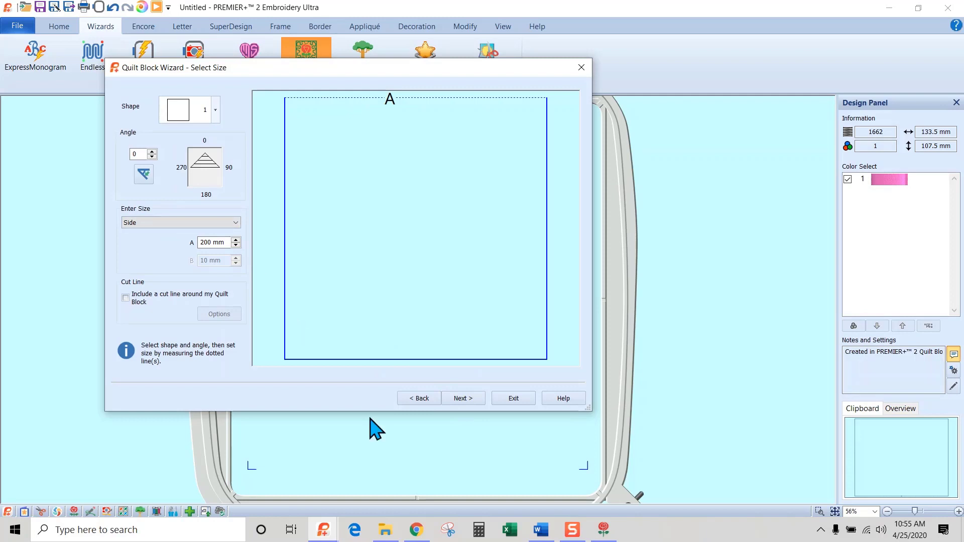
click(462, 399)
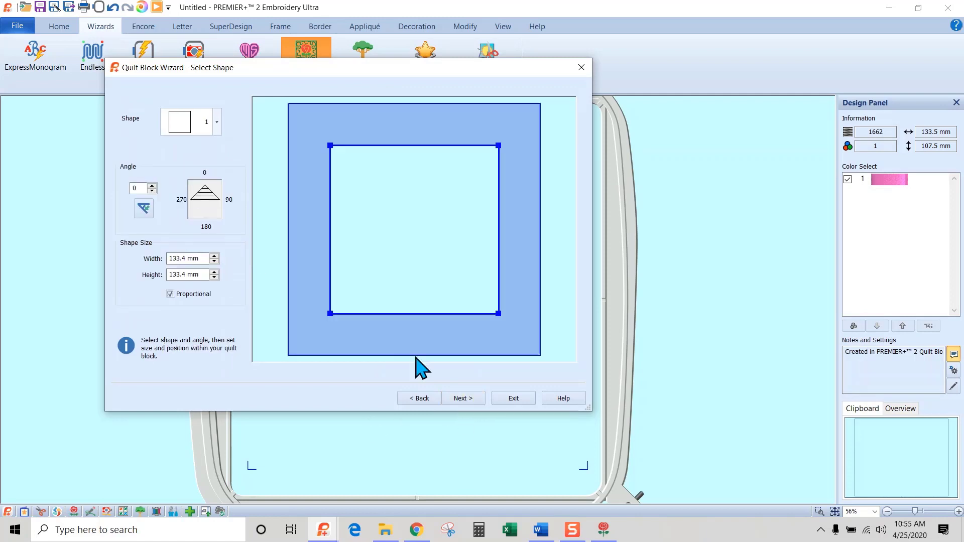
- Choose heart shape 33 as the quilt block's inner shape, keeping the 133.4 by 107.5 mm size
click(217, 122)
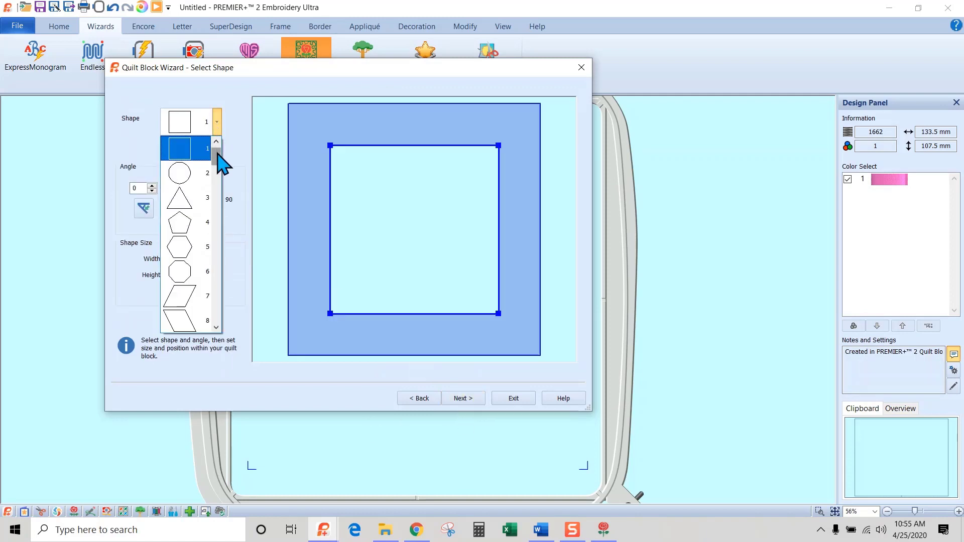
drag(217, 155, 222, 214)
click(207, 274)
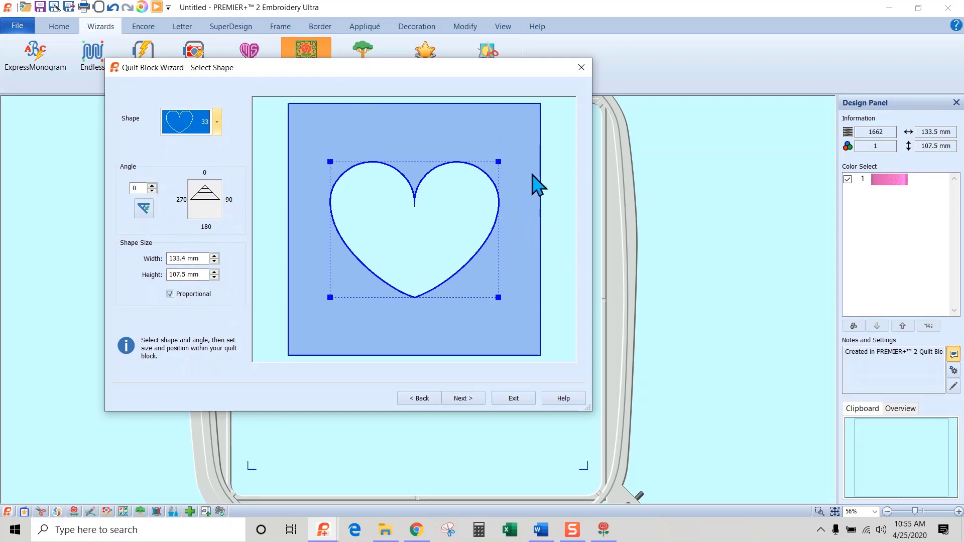
click(468, 398)
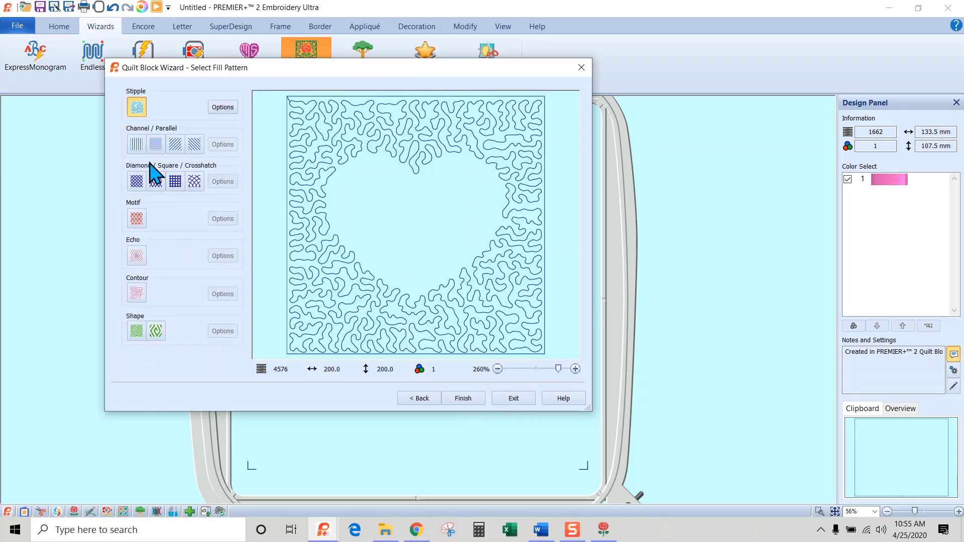
- Fill the quilt block with a diamond crosshatch at a 10 mm gap in running stitch and finish the wizard
click(136, 181)
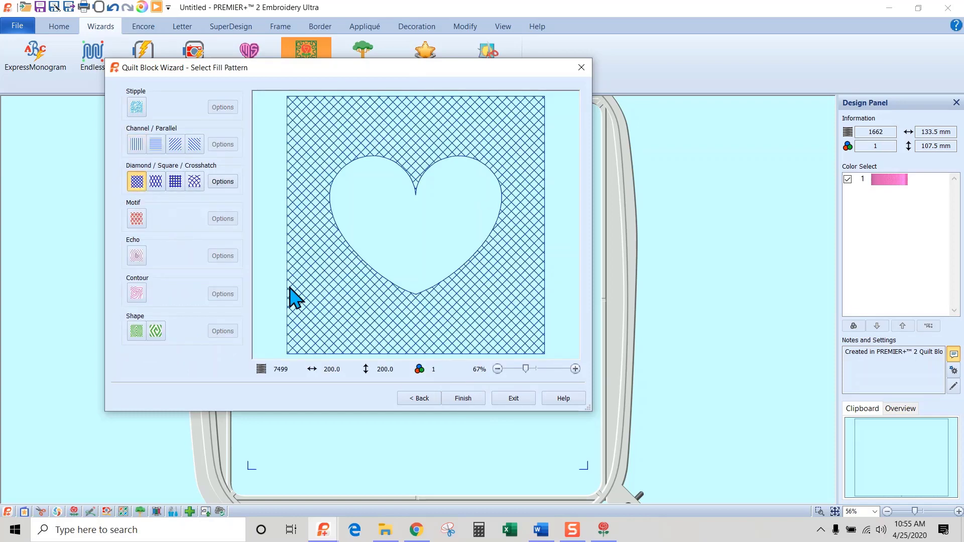
click(225, 183)
drag(256, 163, 174, 164)
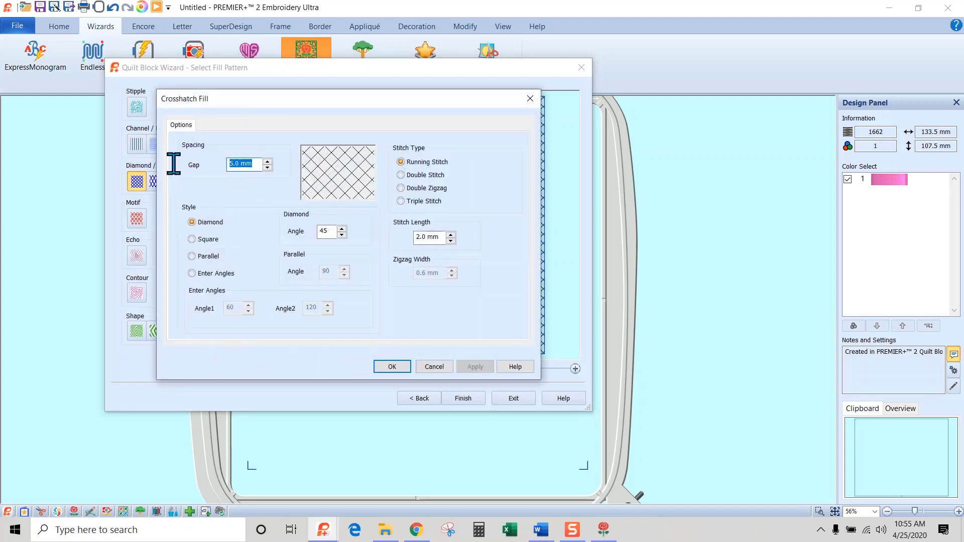
text(10)
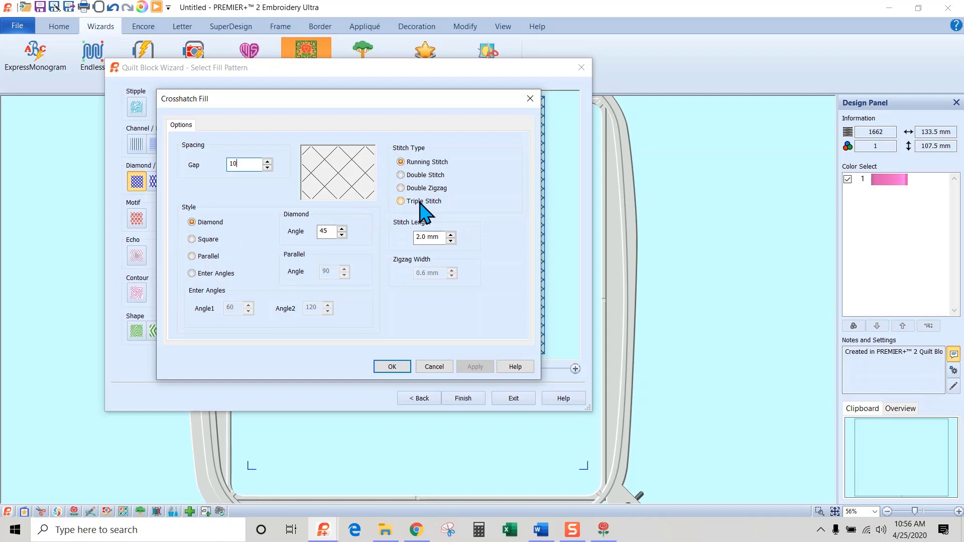
click(393, 368)
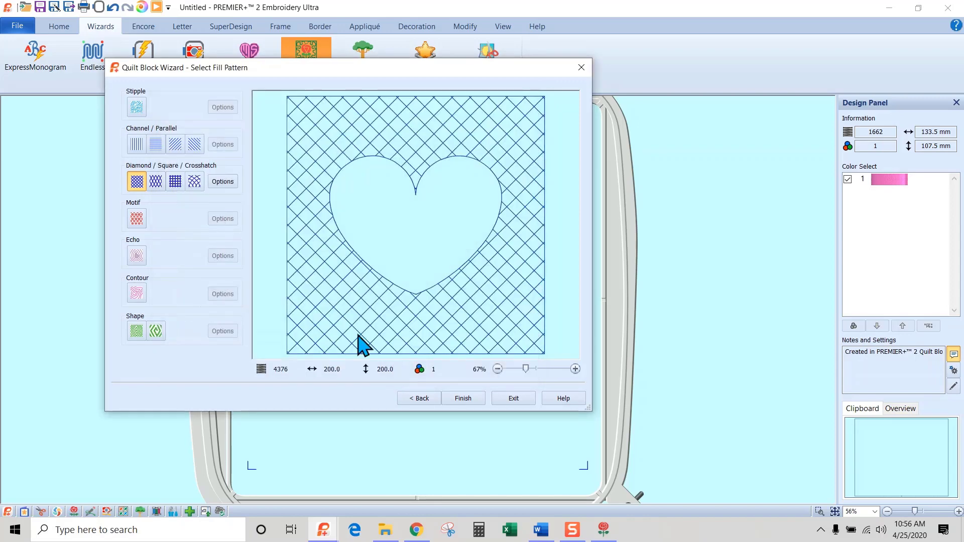
click(462, 398)
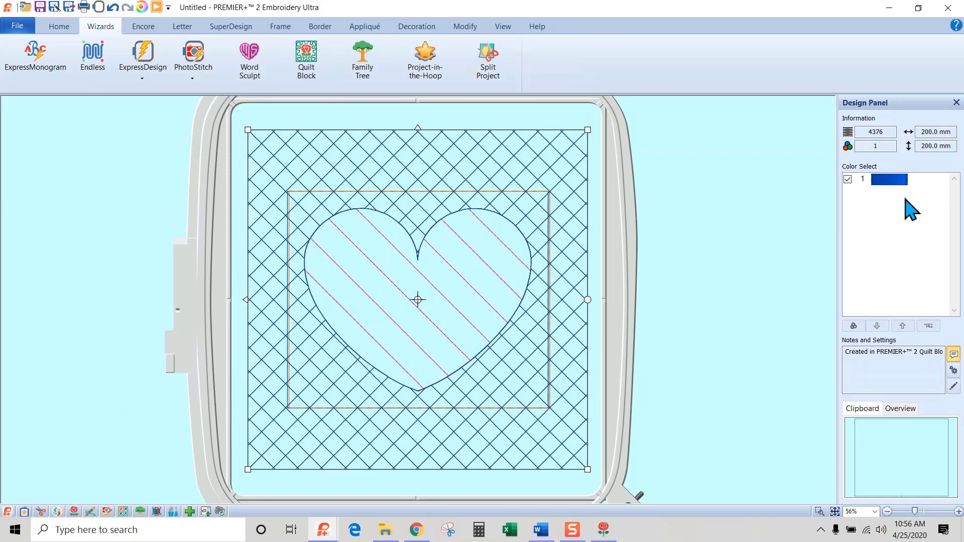
- Change the crosshatch background's thread color to Robison-Anton Rayon 40 number 2578, Harvest Green
double_click(889, 180)
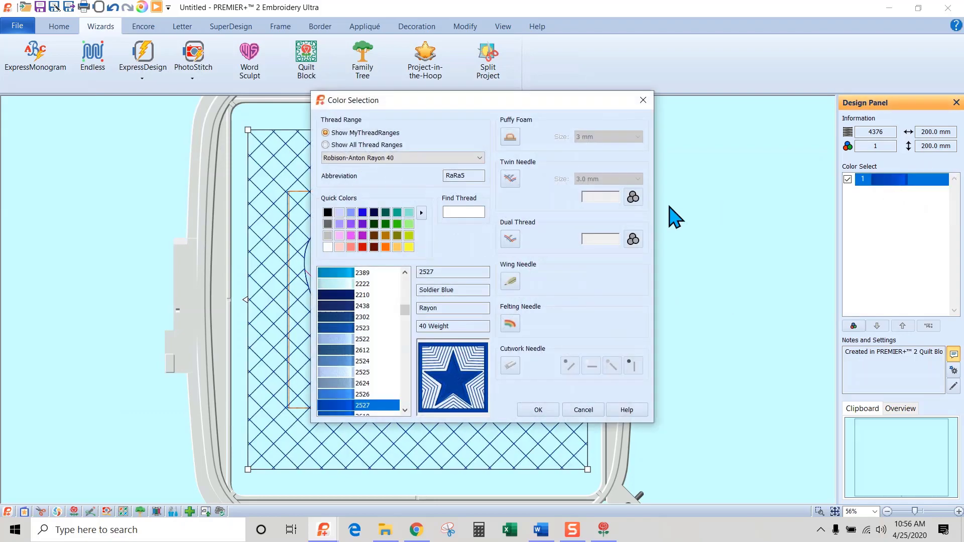
click(397, 224)
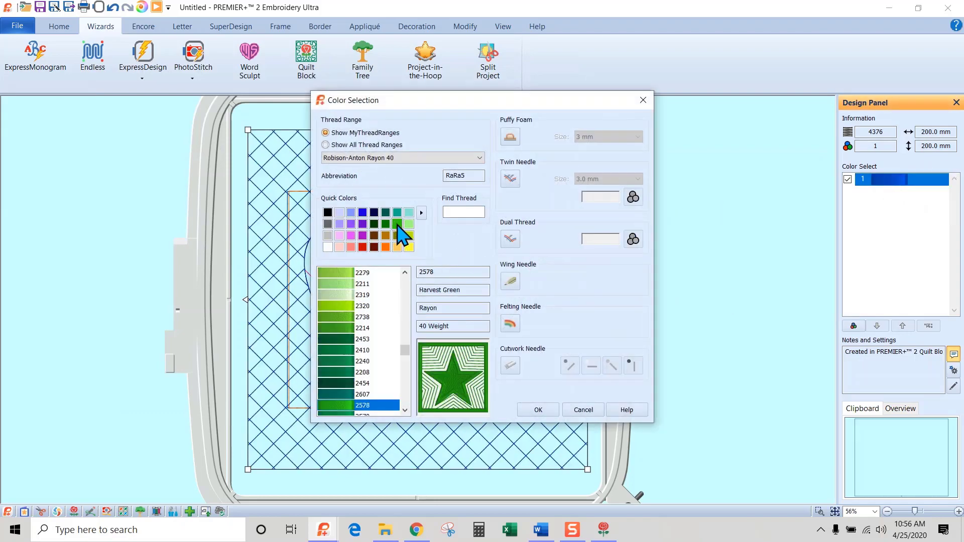
click(537, 411)
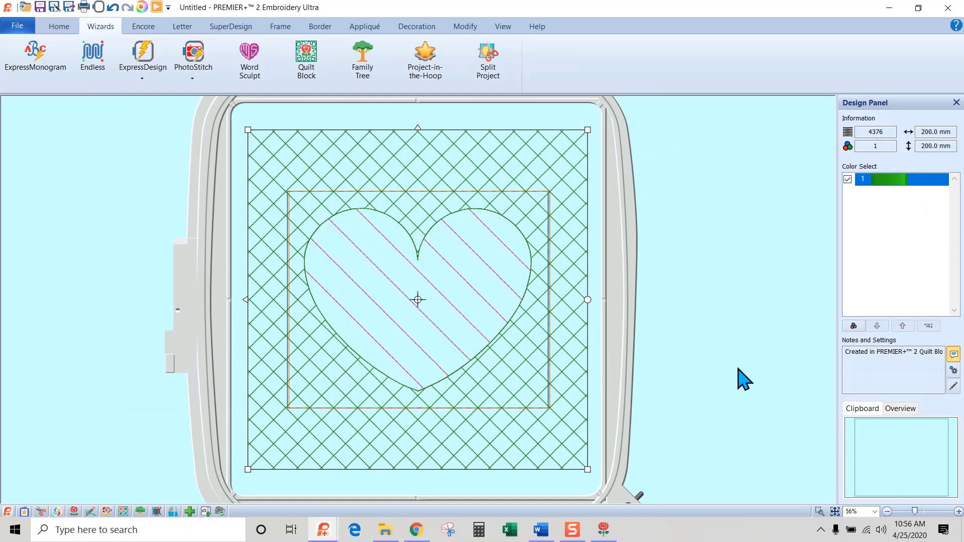
- Play the whole quilt block in Design Player to check its stitching sequence, skipping ahead where needed, and close the player
click(157, 7)
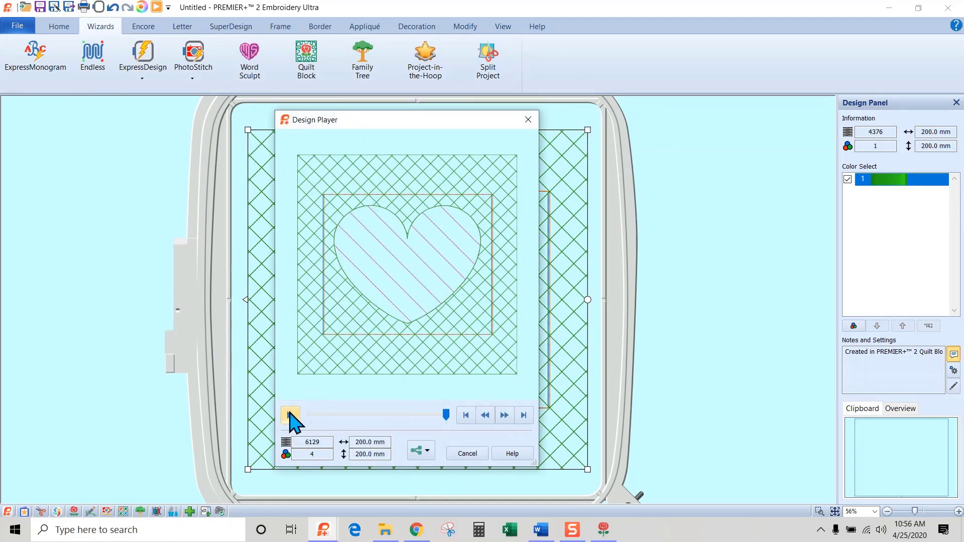
click(290, 416)
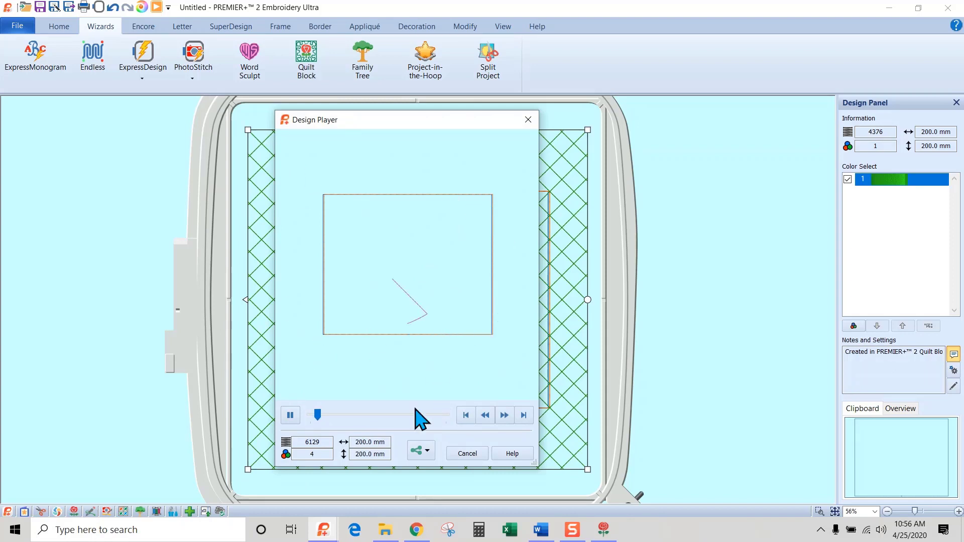
mouse_move(318, 416)
mouse_down()
mouse_move(376, 417)
mouse_move(352, 416)
mouse_up()
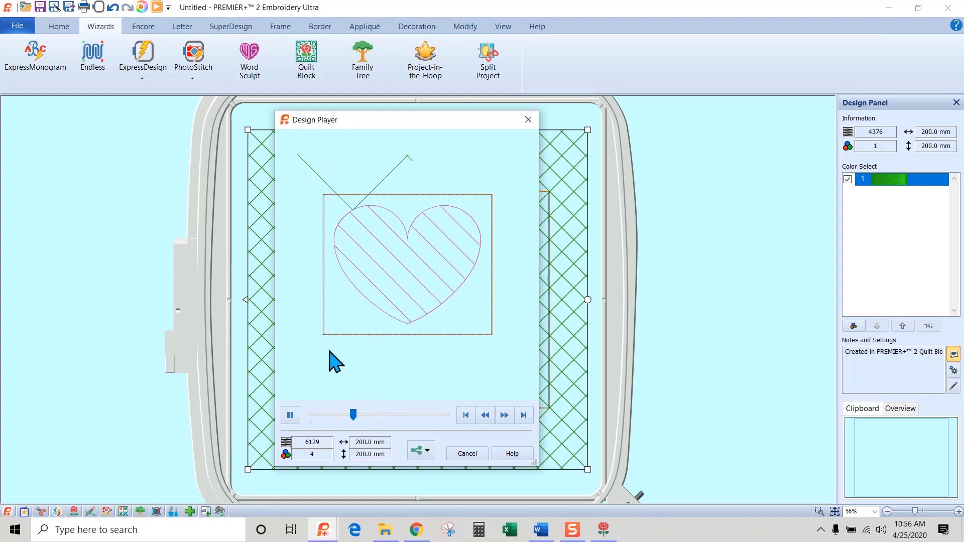
drag(353, 415, 448, 415)
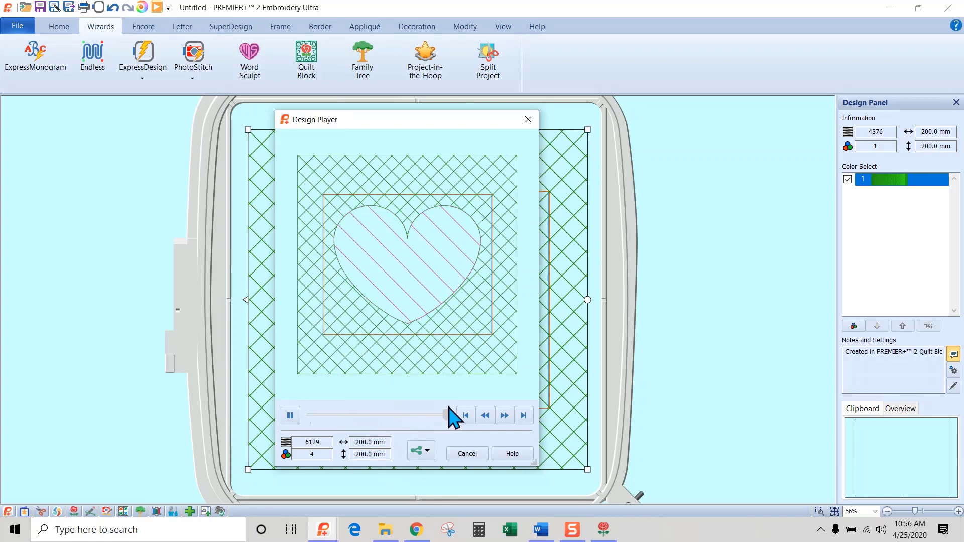
click(468, 454)
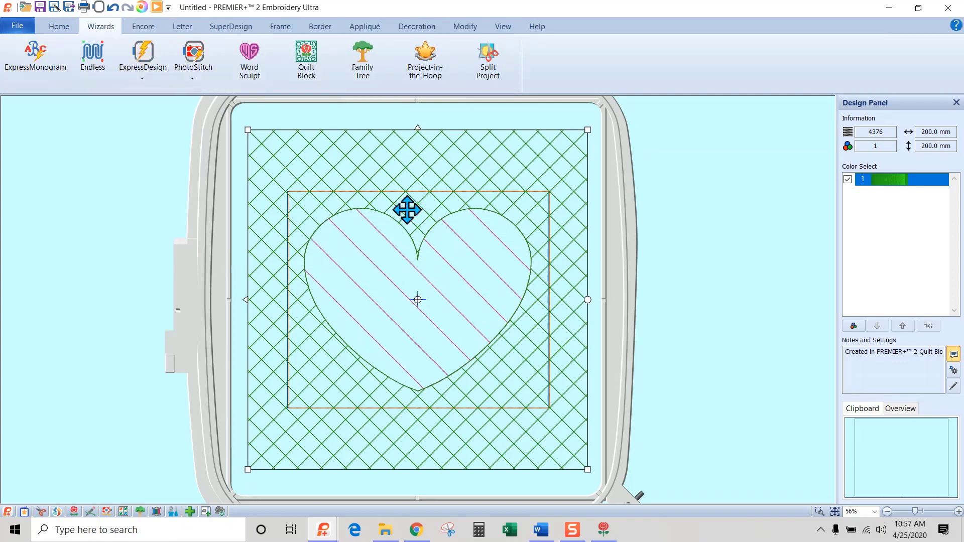
- Select only the pink diagonal-line heart within the quilt block and copy it
key(Tab)
key(Tab)
key(Tab)
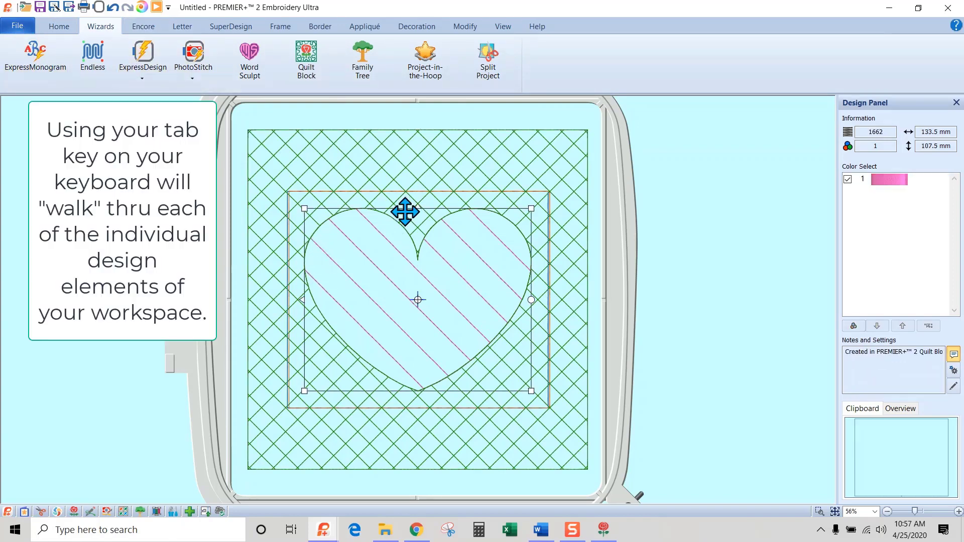
right_click(468, 275)
click(512, 340)
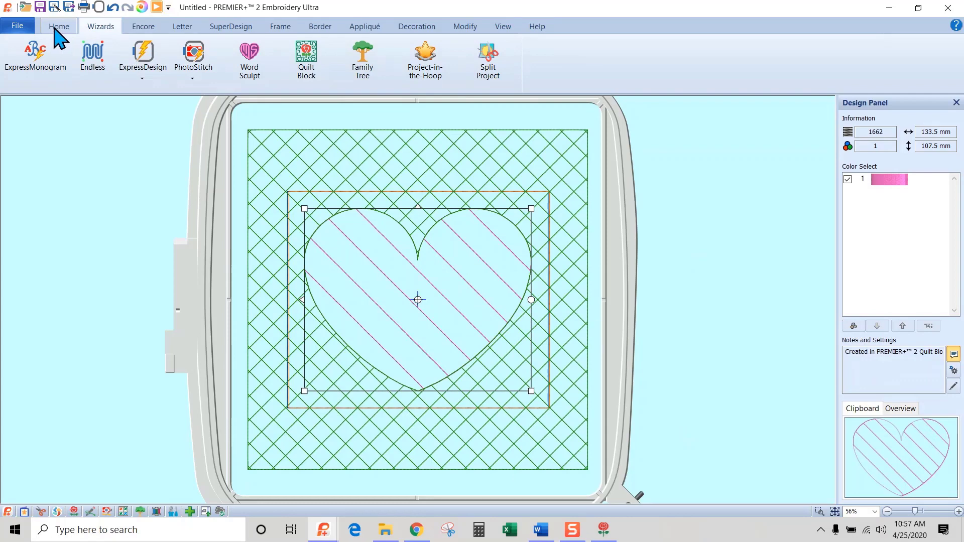
- Open a new window, keep the 200 mm x 200 mm Quilter's Hoop, and paste the copied heart into it
click(18, 27)
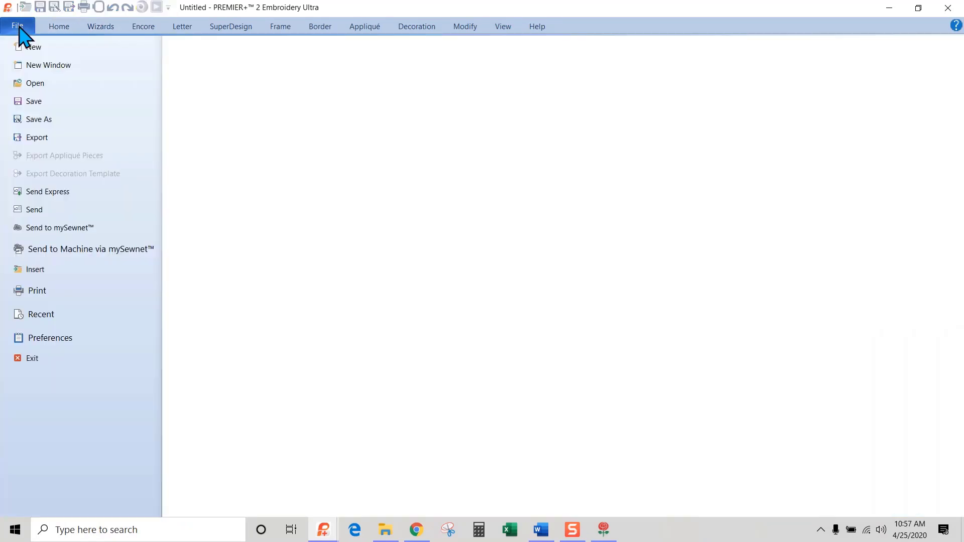
click(31, 70)
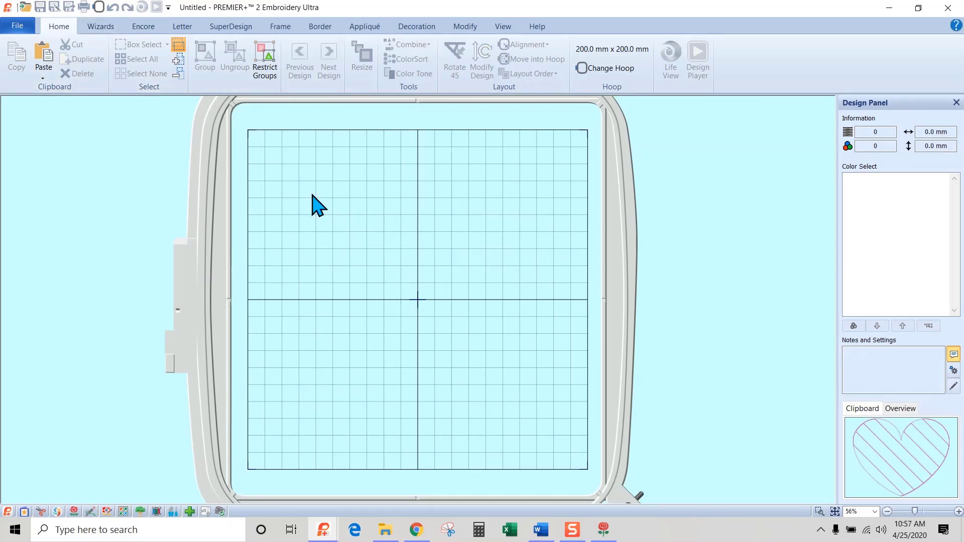
click(99, 8)
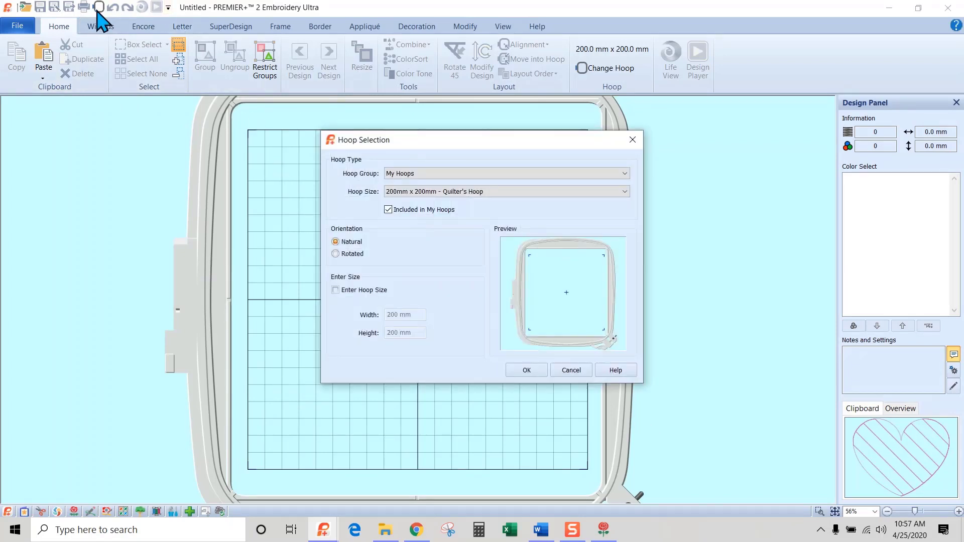
click(527, 371)
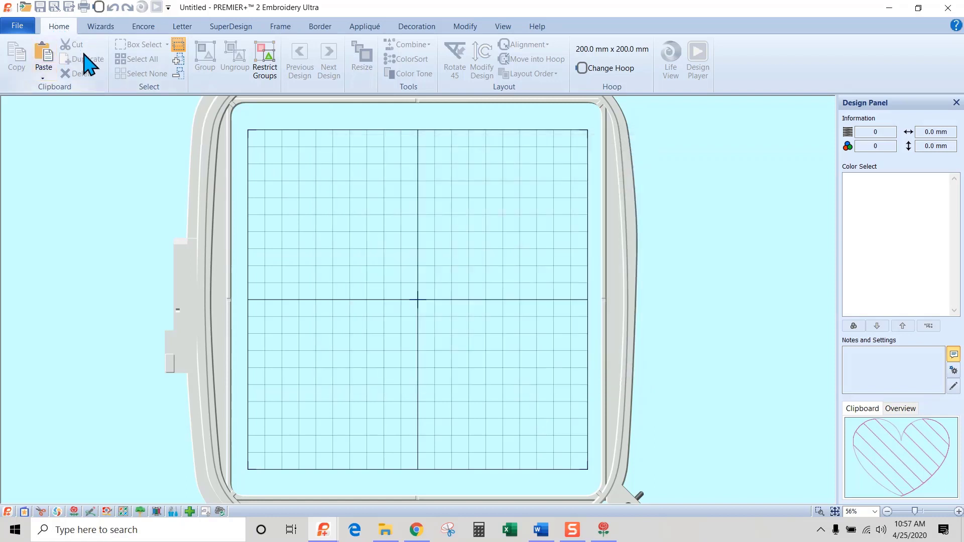
click(43, 51)
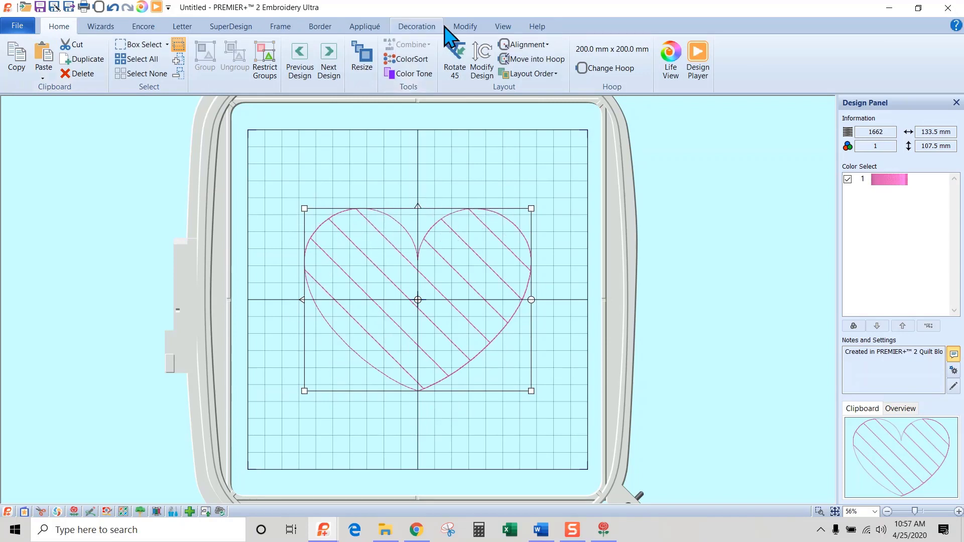
- Hide the grid and deselect the heart so only the design lines show in the hoop
click(504, 28)
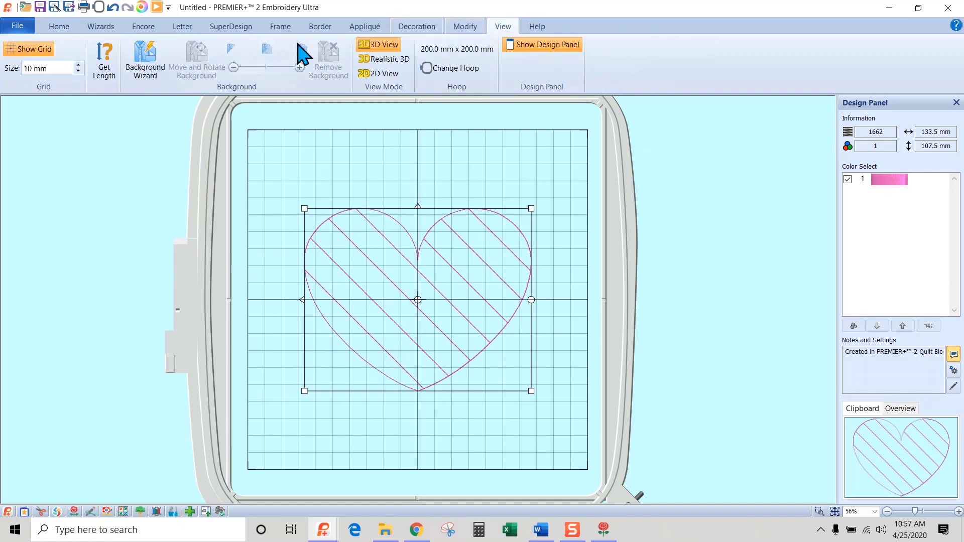
click(10, 53)
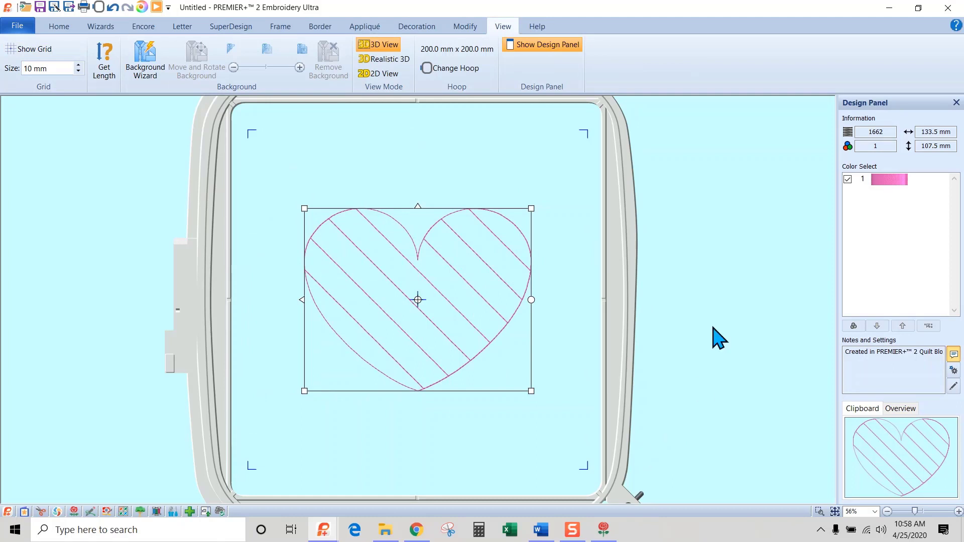
click(724, 299)
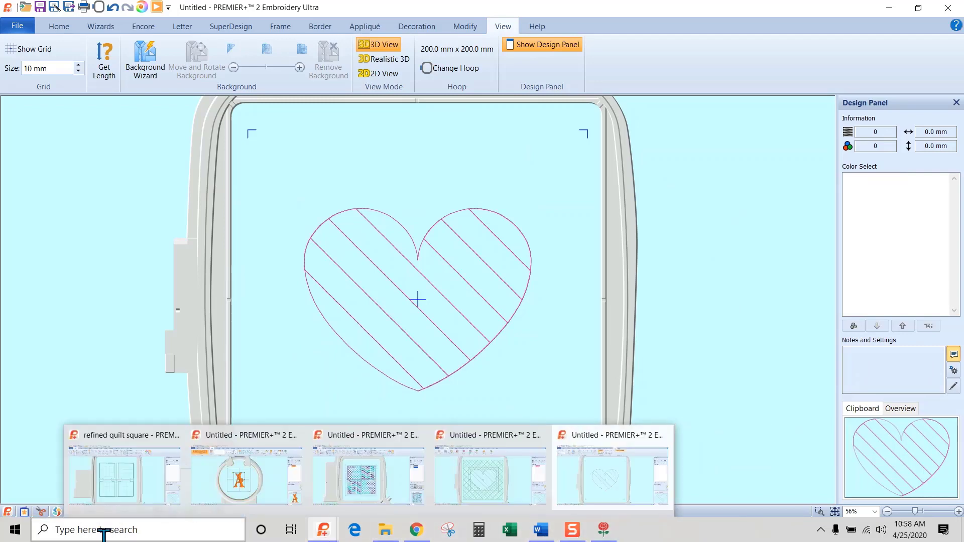
- Open Snipping Tool and capture a rectangular snip enclosing the entire heart
click(106, 531)
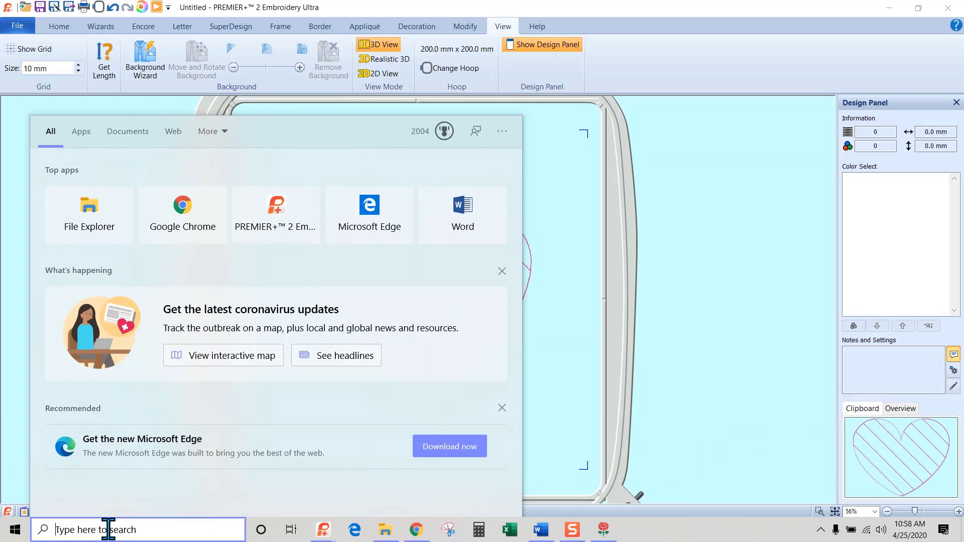
text(sni)
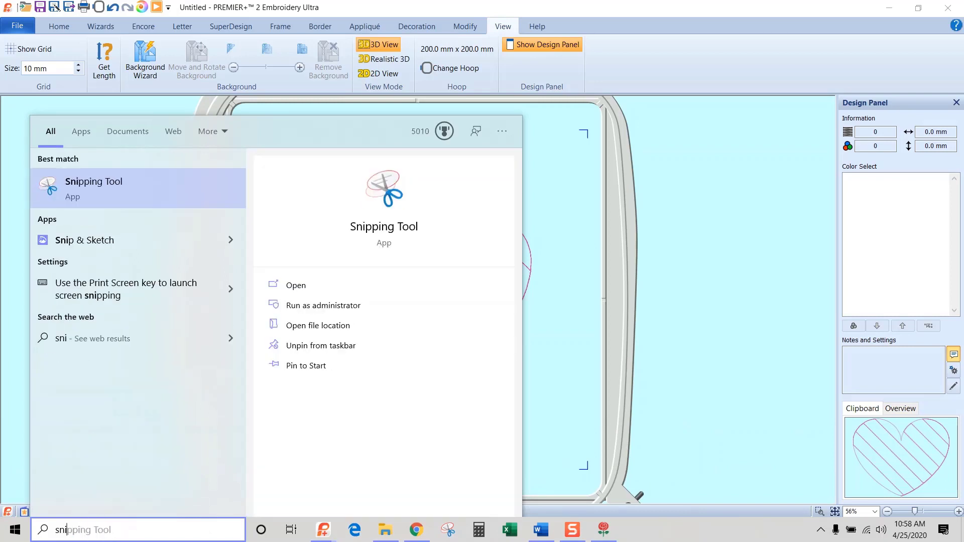
click(113, 194)
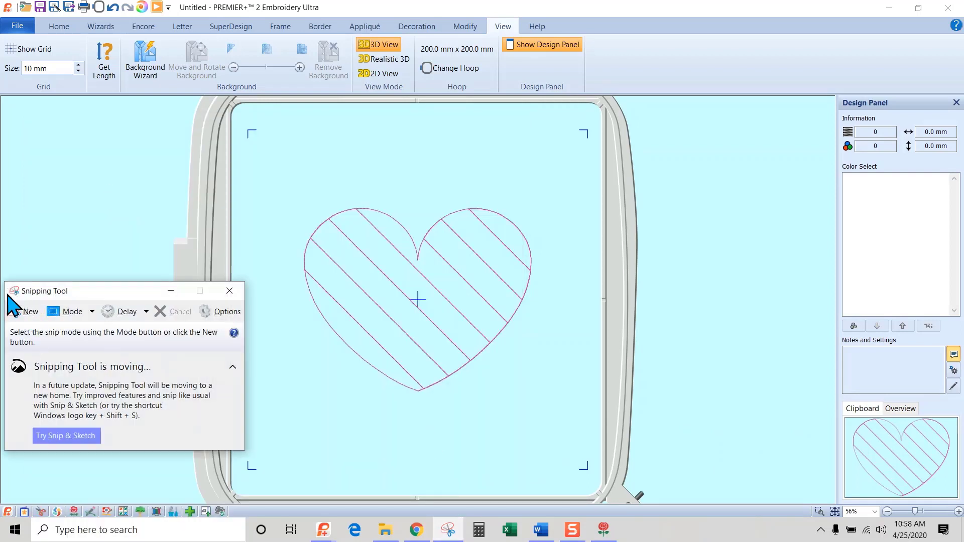
click(18, 315)
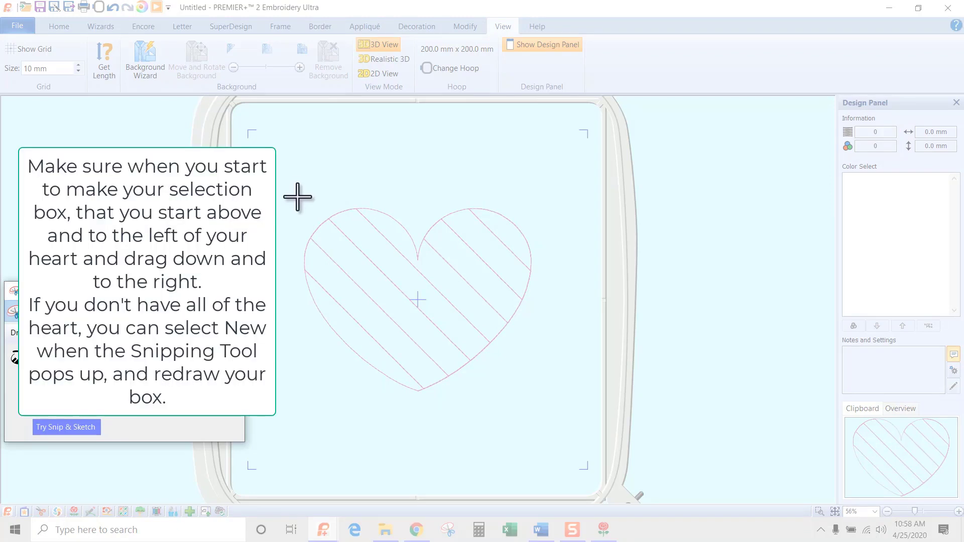
drag(298, 199, 542, 404)
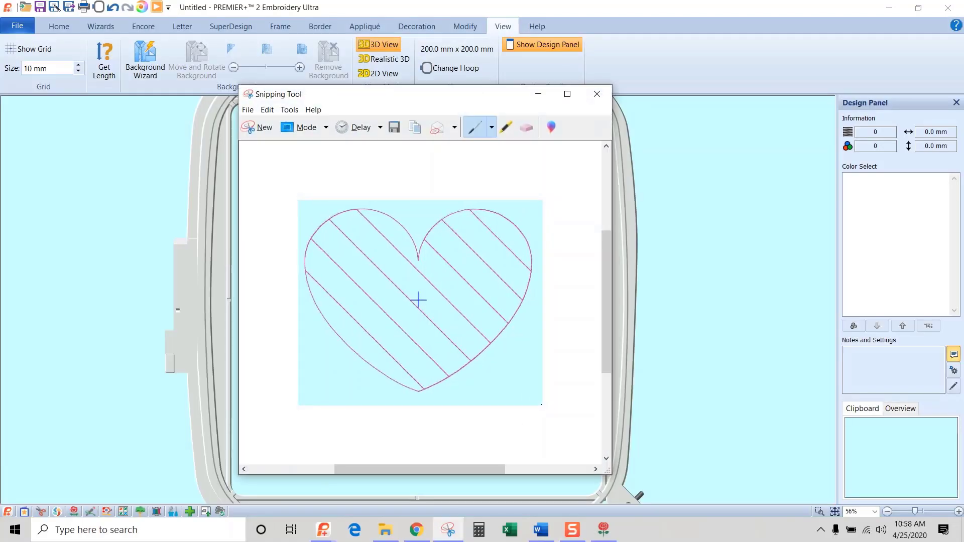
- Copy the heart snip to the clipboard and close Snipping Tool without saving
click(416, 134)
click(597, 94)
click(485, 294)
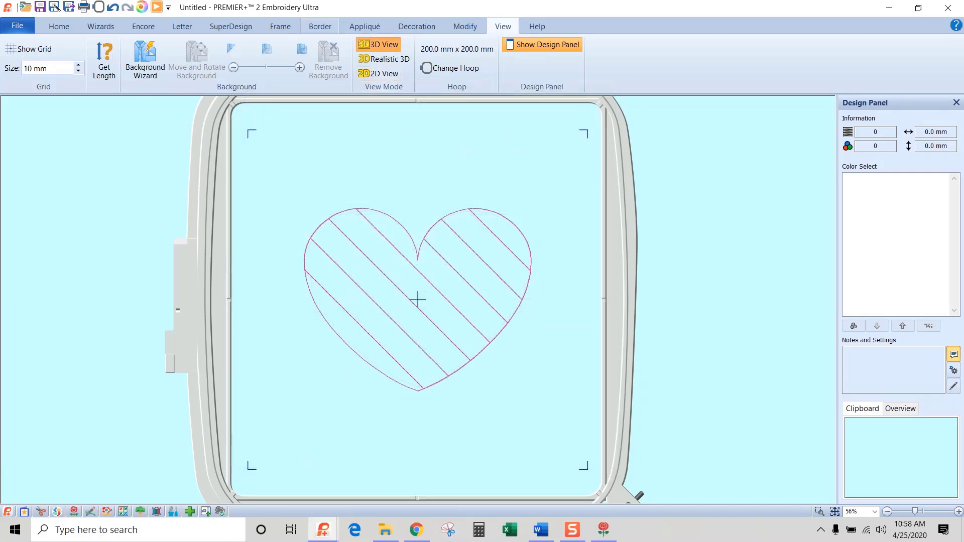
- View the full quilt block in its own embroidery window and return to the window holding only the heart
click(98, 28)
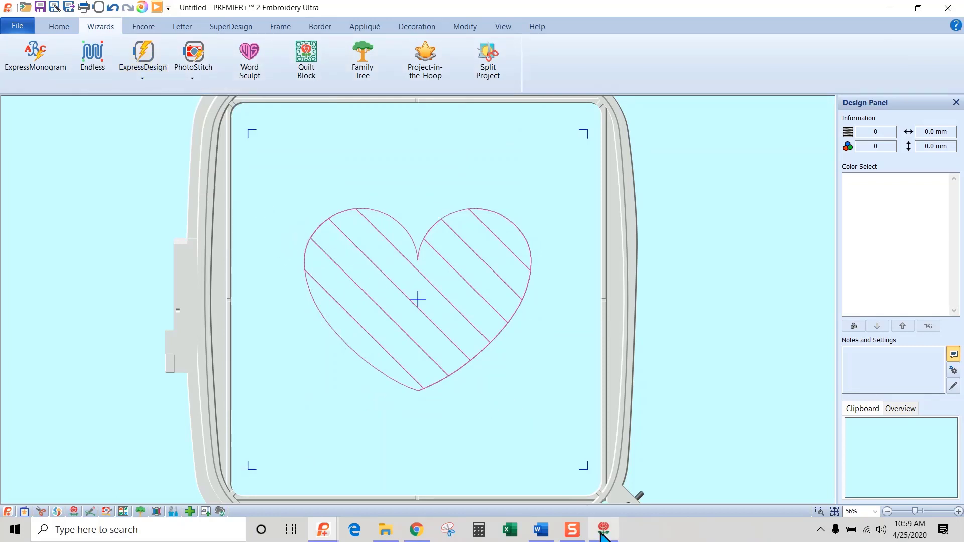
mouse_move(538, 535)
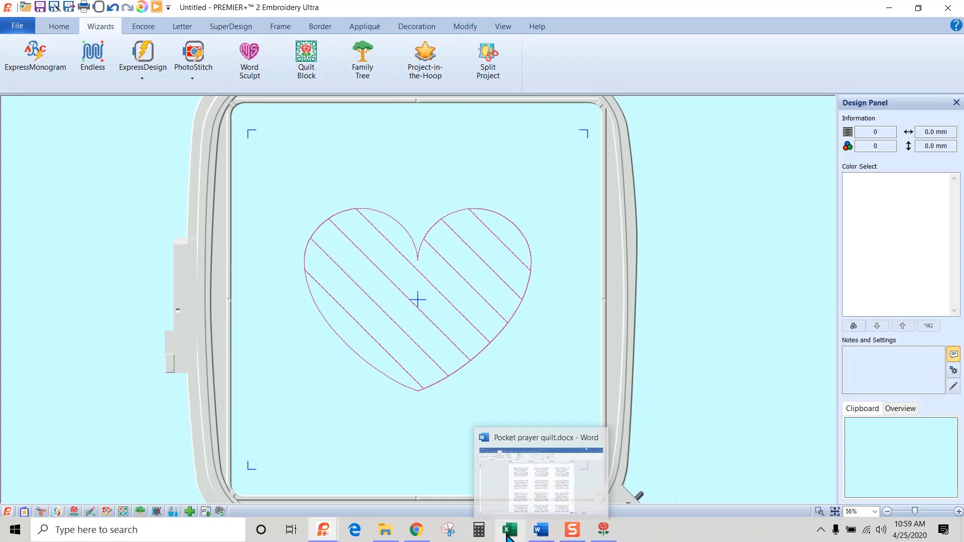
mouse_move(319, 535)
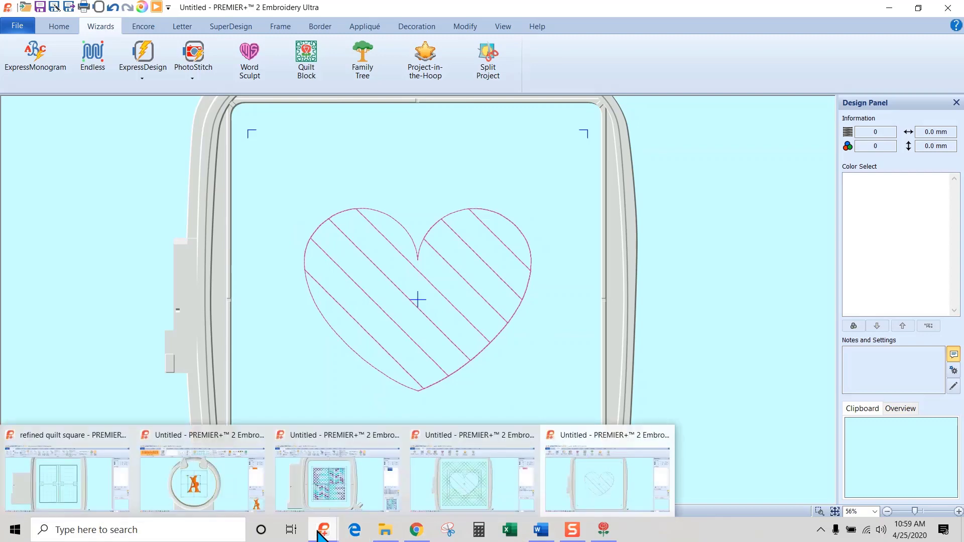
click(471, 496)
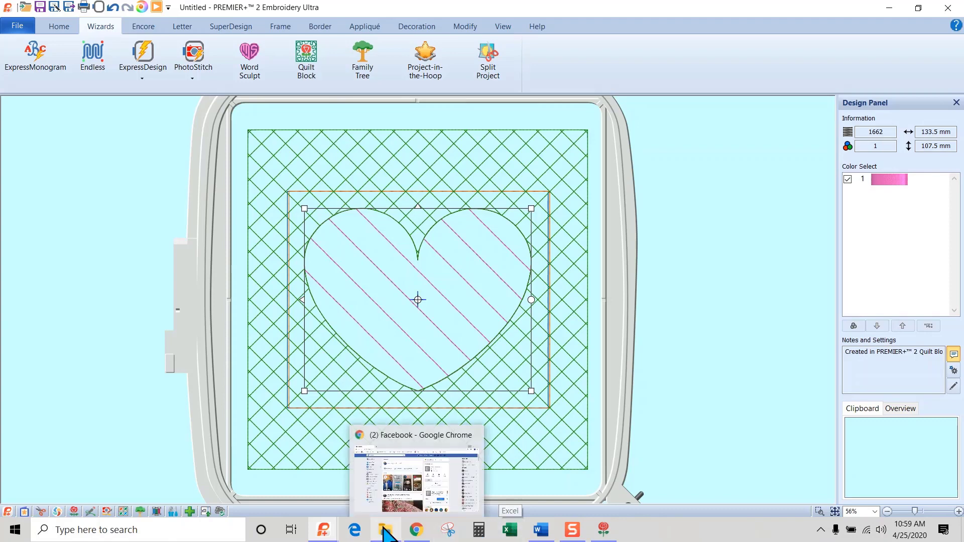
mouse_move(323, 530)
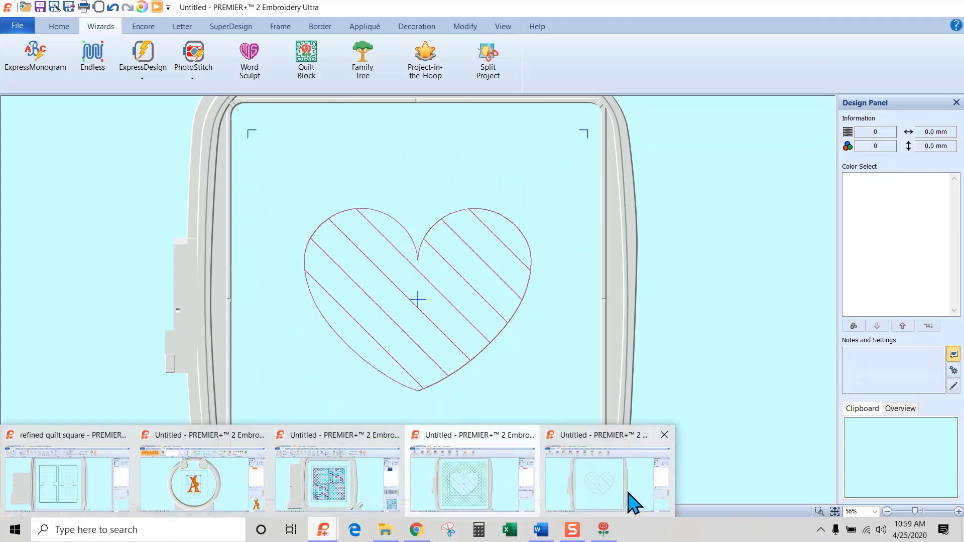
click(609, 500)
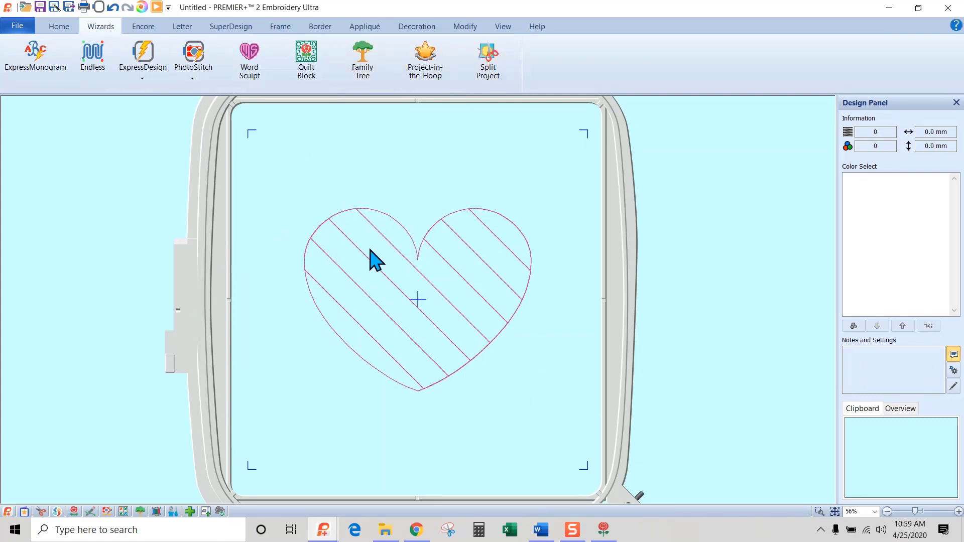
- Select the heart in the separate window and delete it to leave the hoop empty
click(58, 27)
click(413, 304)
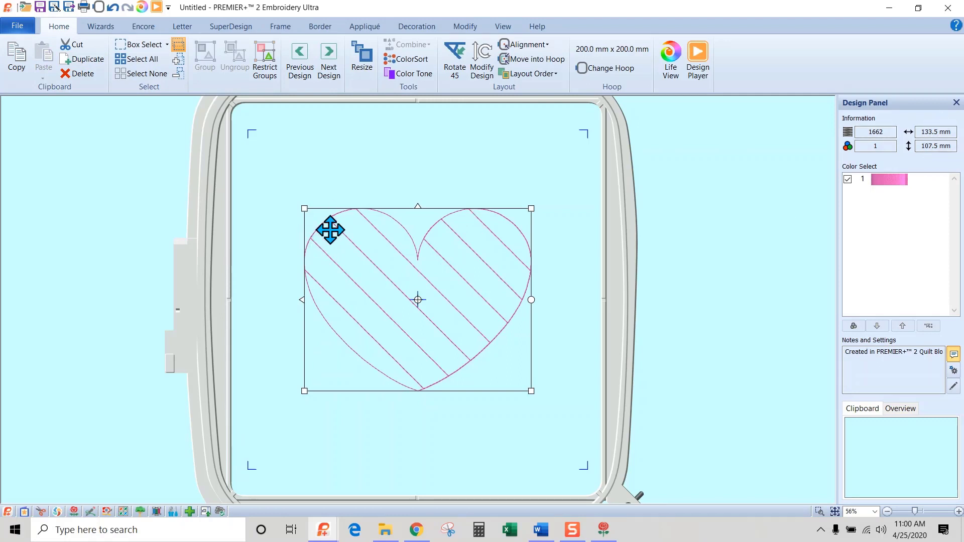
key(Delete)
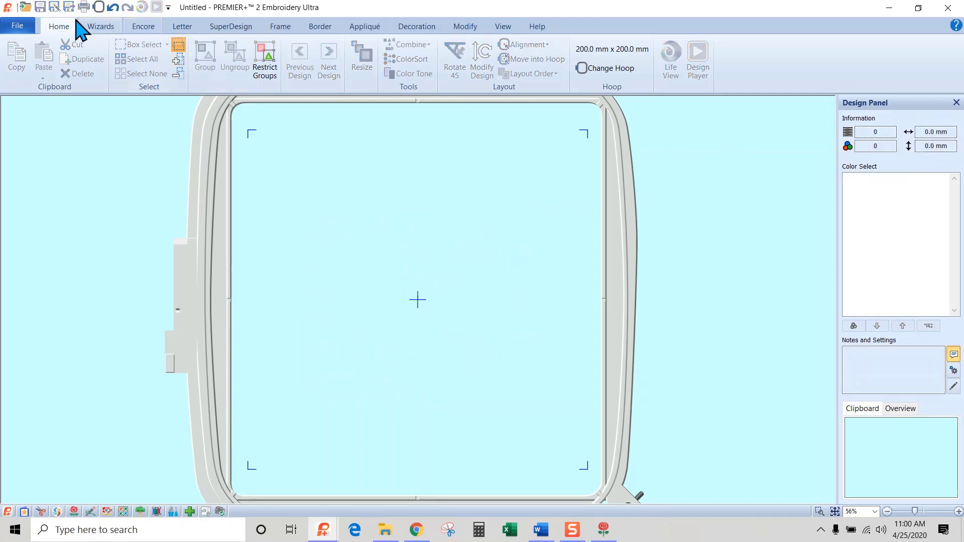
- Set the empty hoop to an entered custom size with a width of 133.5 mm and a height of 107.5 mm
click(99, 29)
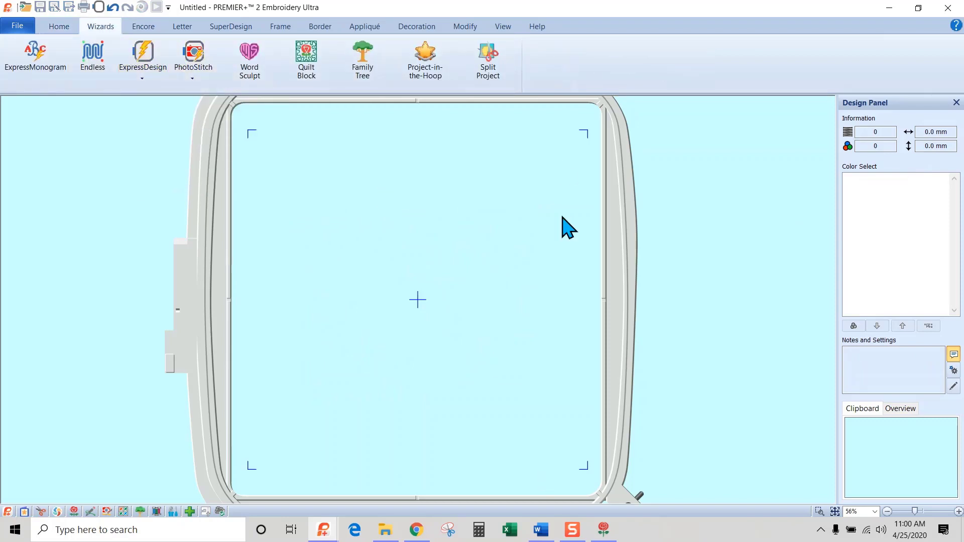
click(99, 7)
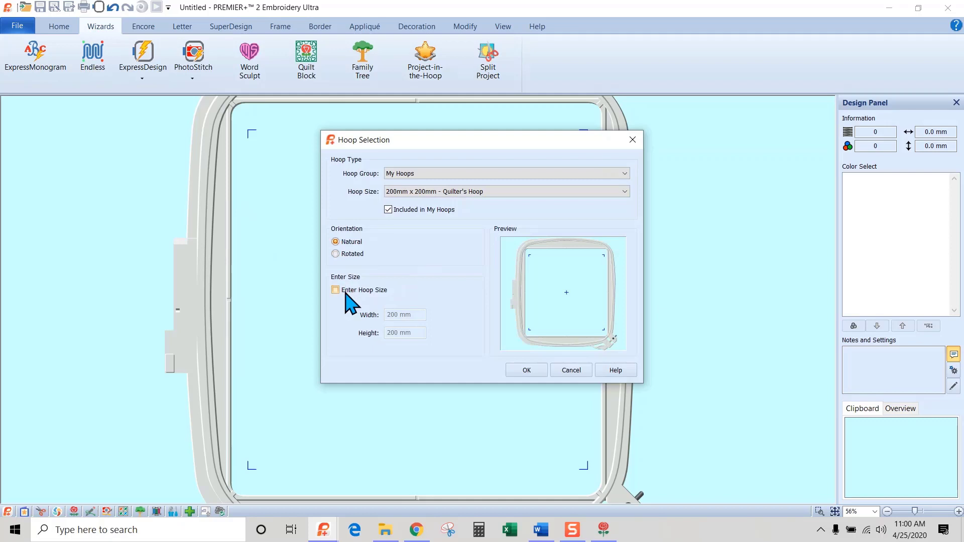
click(345, 293)
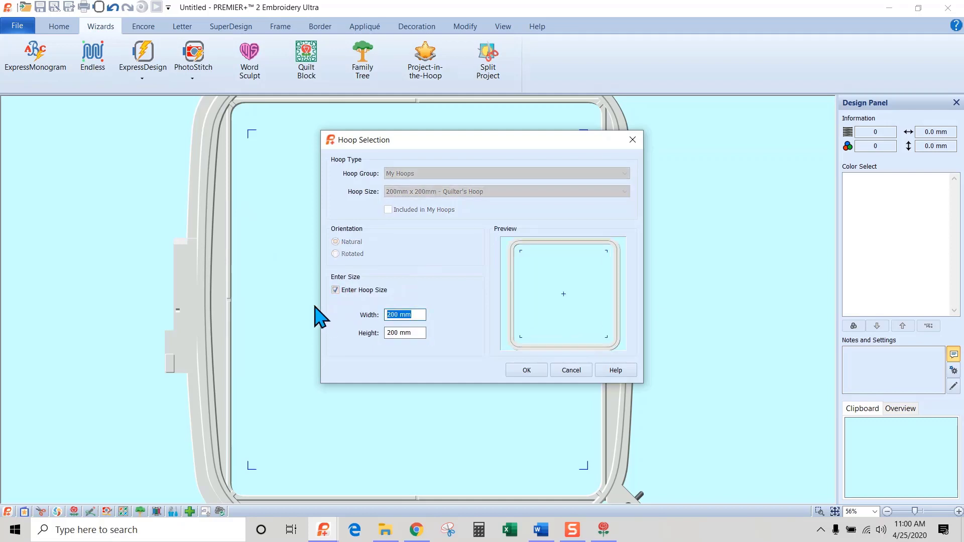
text(1335)
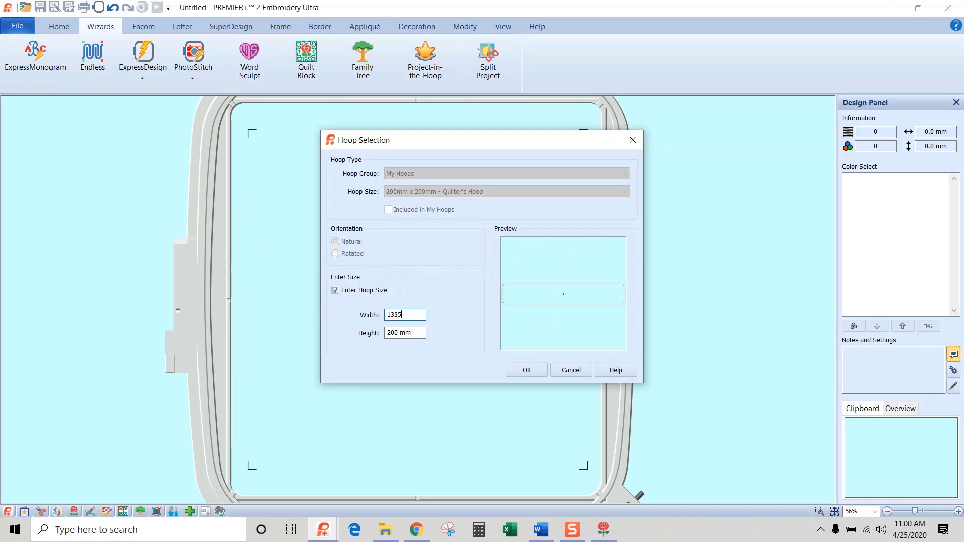
key(BackSpace)
key(BackSpace)
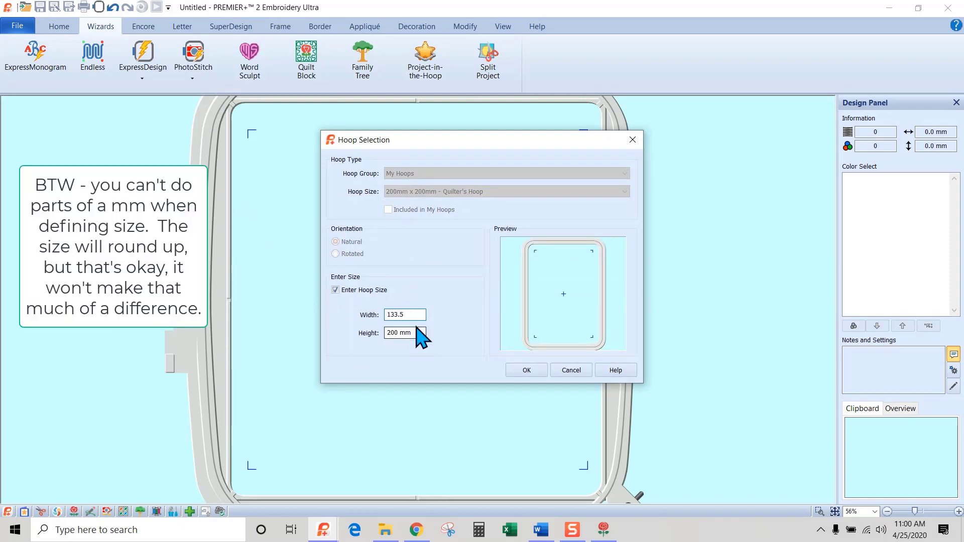
drag(419, 333, 373, 338)
text(107.5)
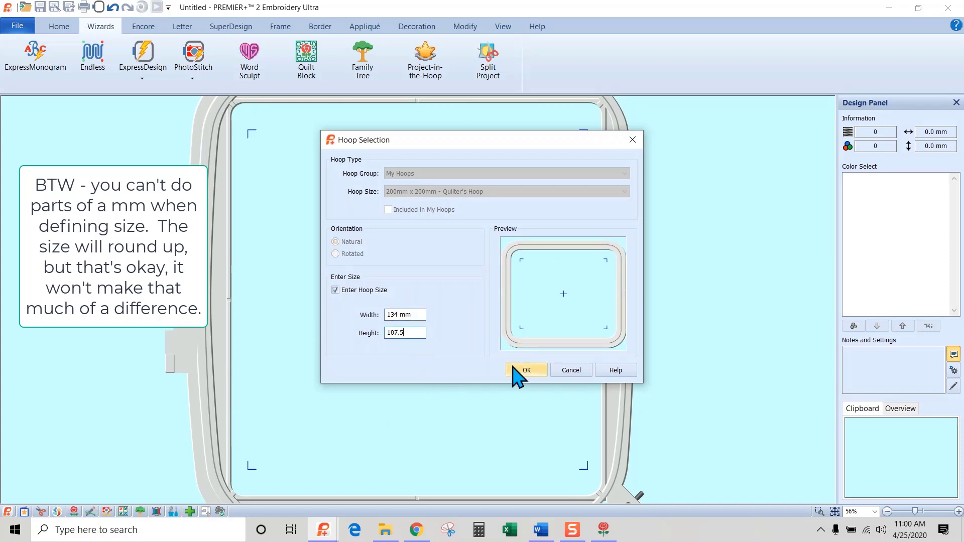
click(534, 368)
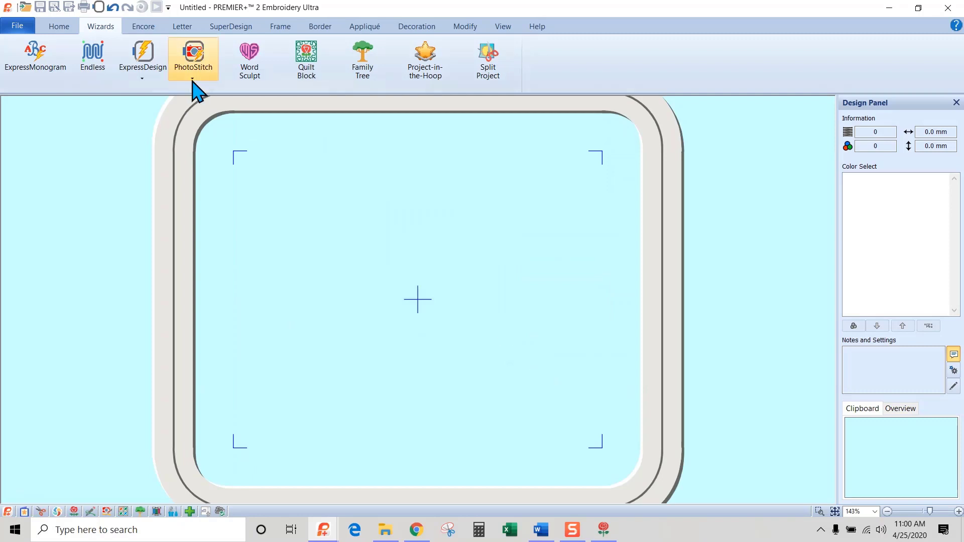
- Start the ExpressDesign Into Hoop wizard and choose Create Express Border as the design type
click(145, 59)
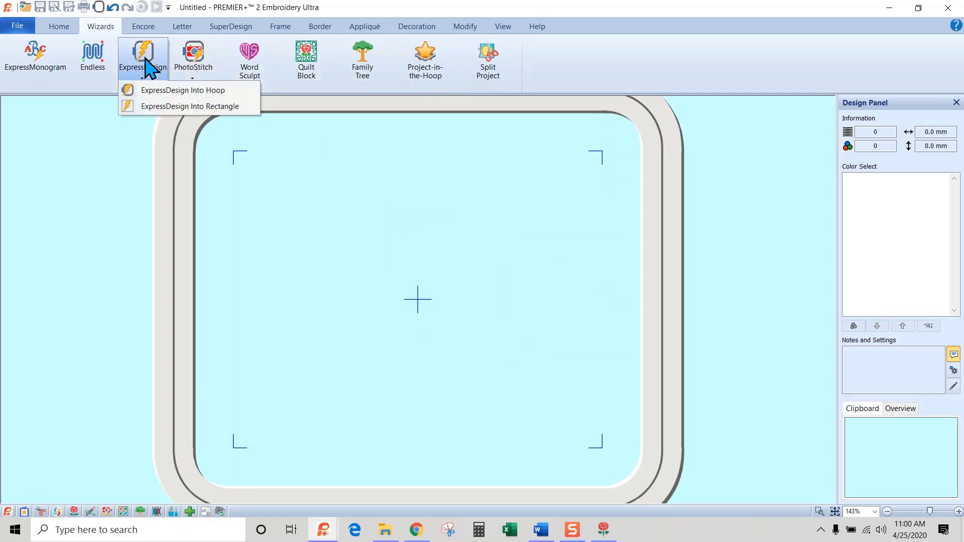
click(160, 91)
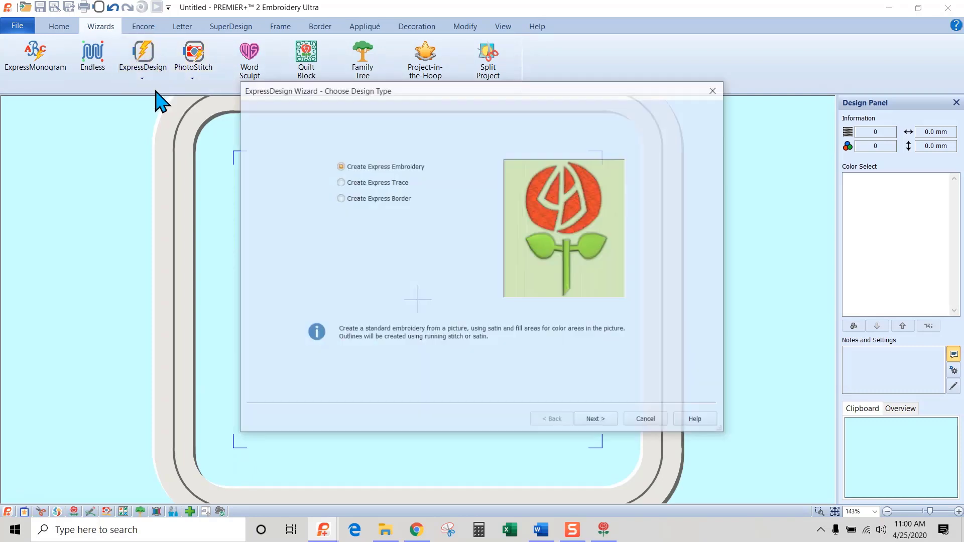
click(380, 199)
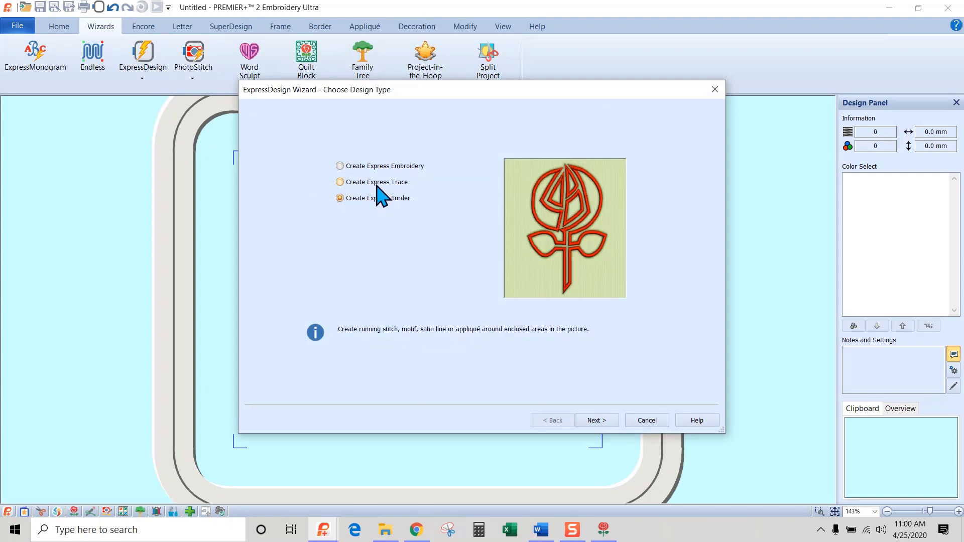
click(377, 184)
click(364, 199)
click(596, 421)
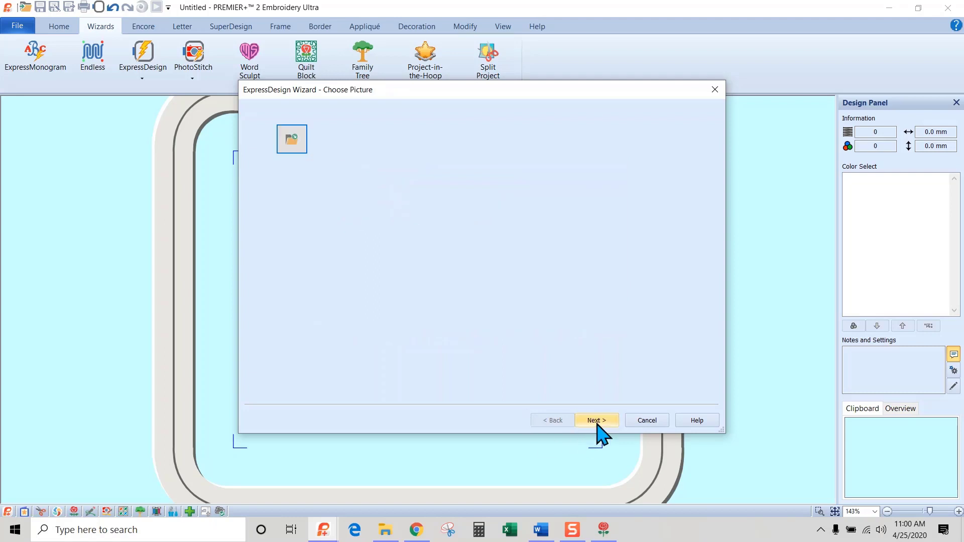
- Paste the copied heart snip as the wizard's source picture and continue to cropping
click(291, 146)
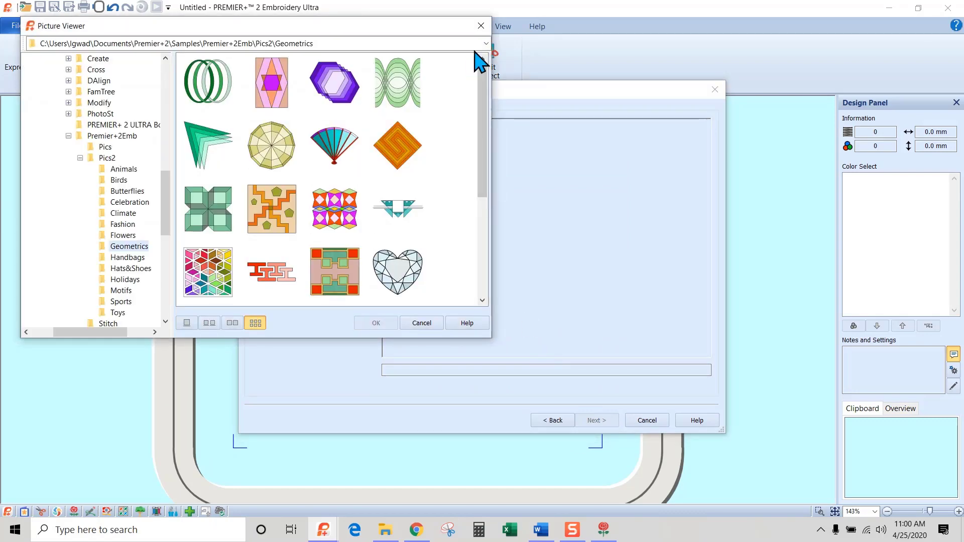
click(481, 25)
click(290, 185)
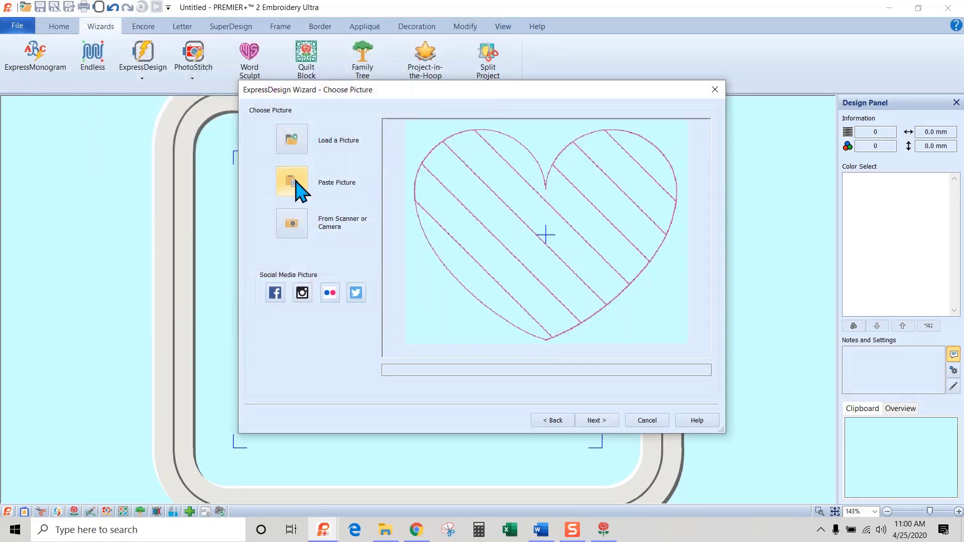
click(593, 420)
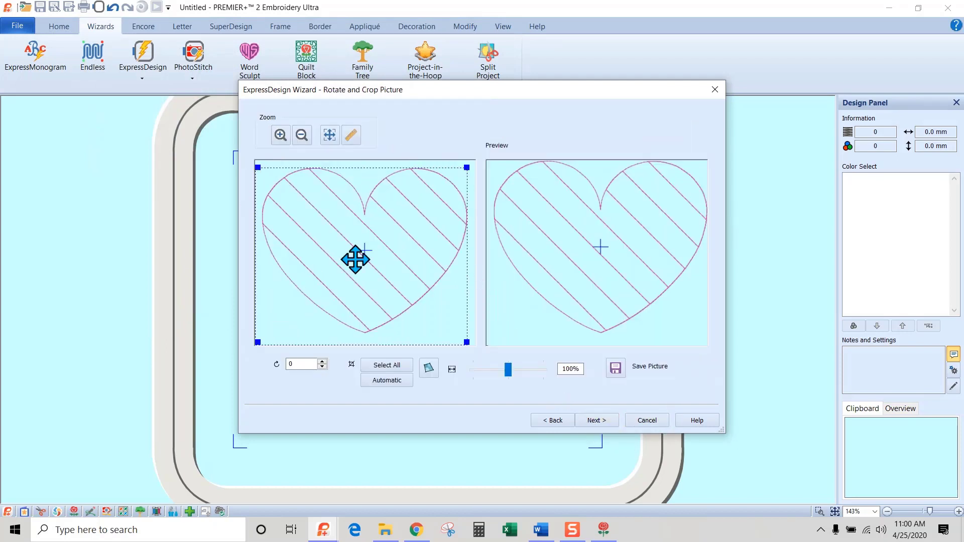
- Crop the picture closely around the heart and set the monochrome threshold to 236 for solid outlines
drag(257, 343, 260, 343)
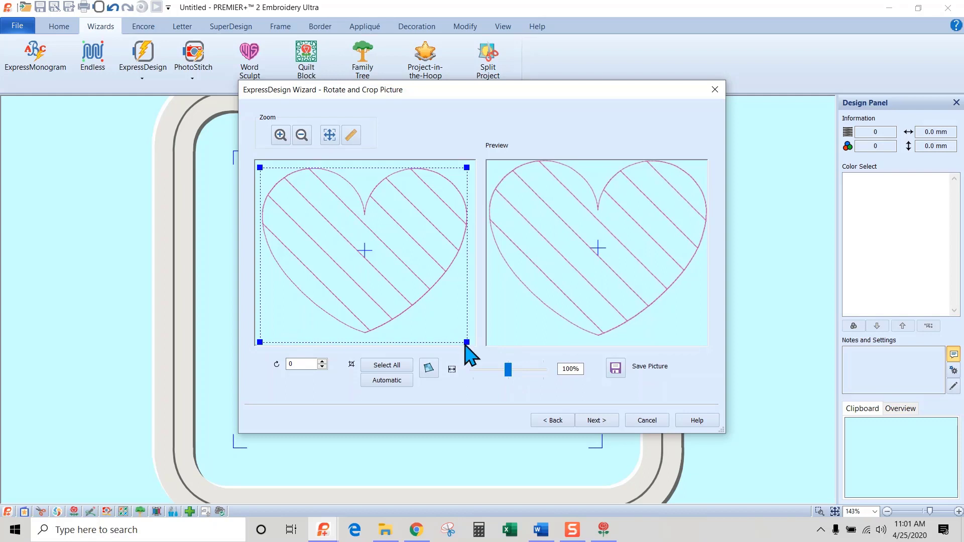
drag(465, 342, 466, 335)
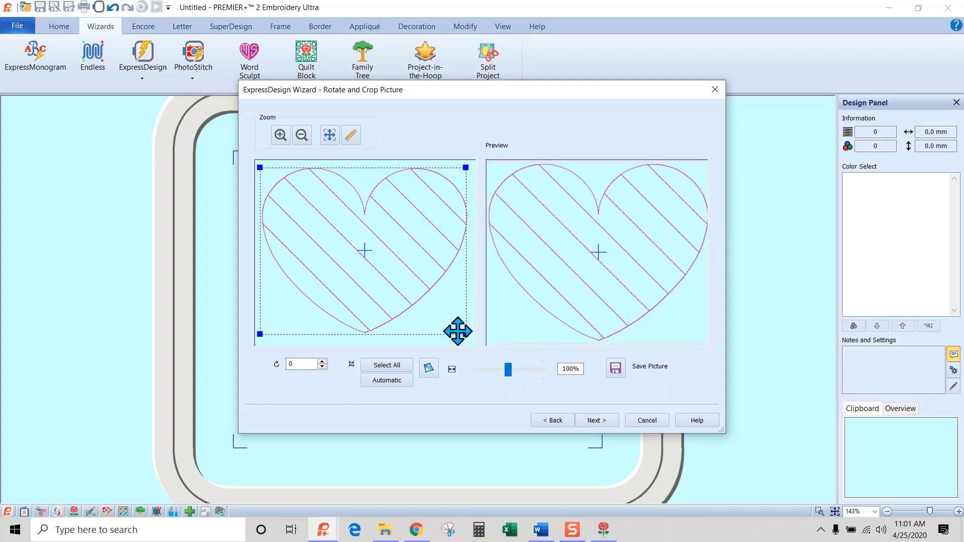
drag(467, 334, 469, 335)
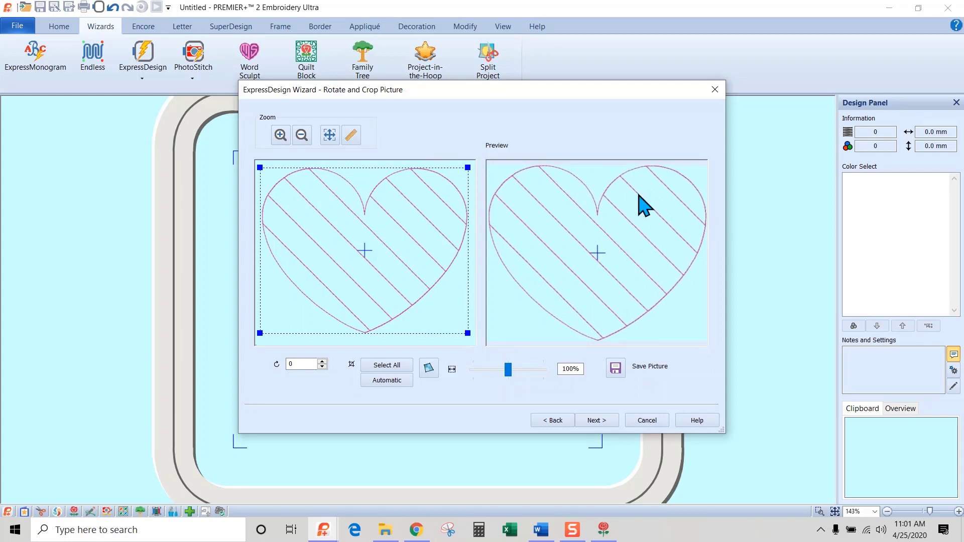
click(600, 423)
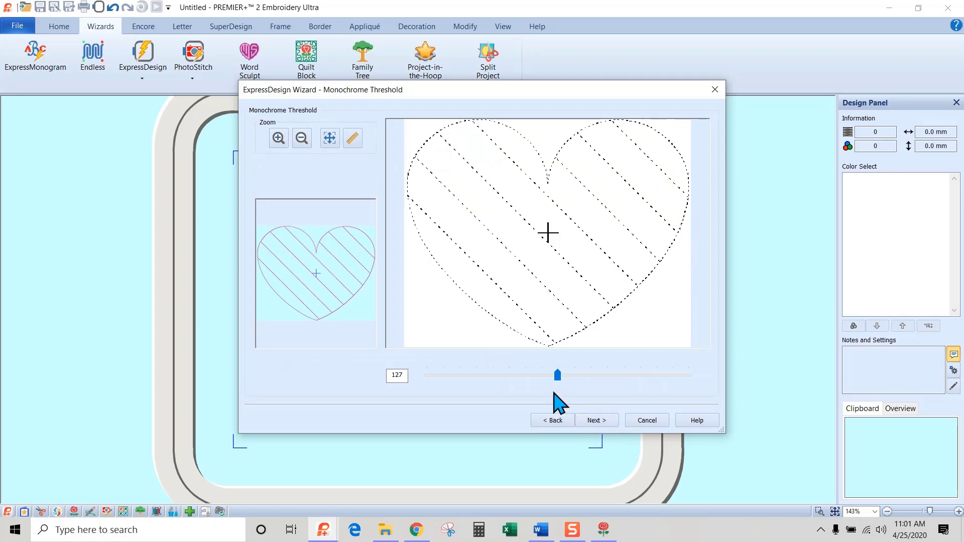
drag(558, 375, 668, 377)
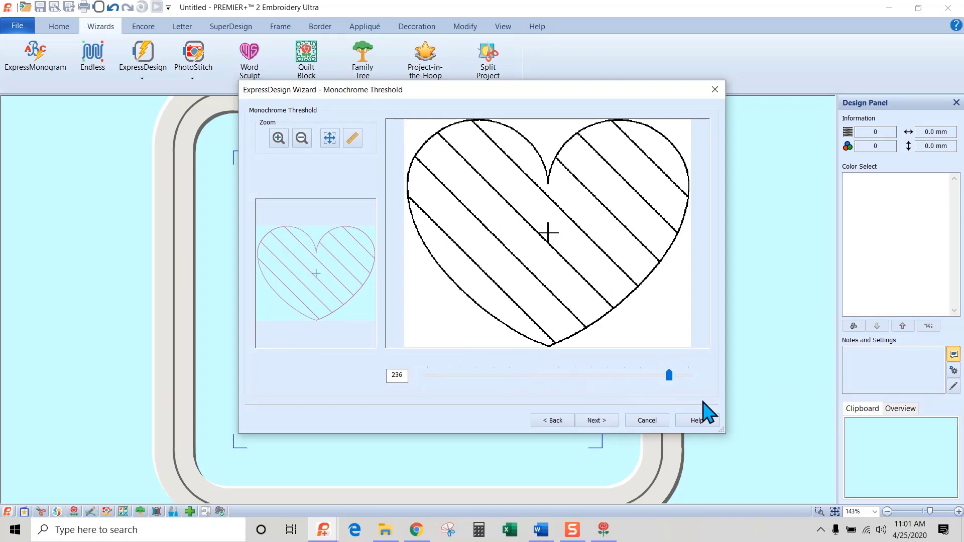
click(598, 421)
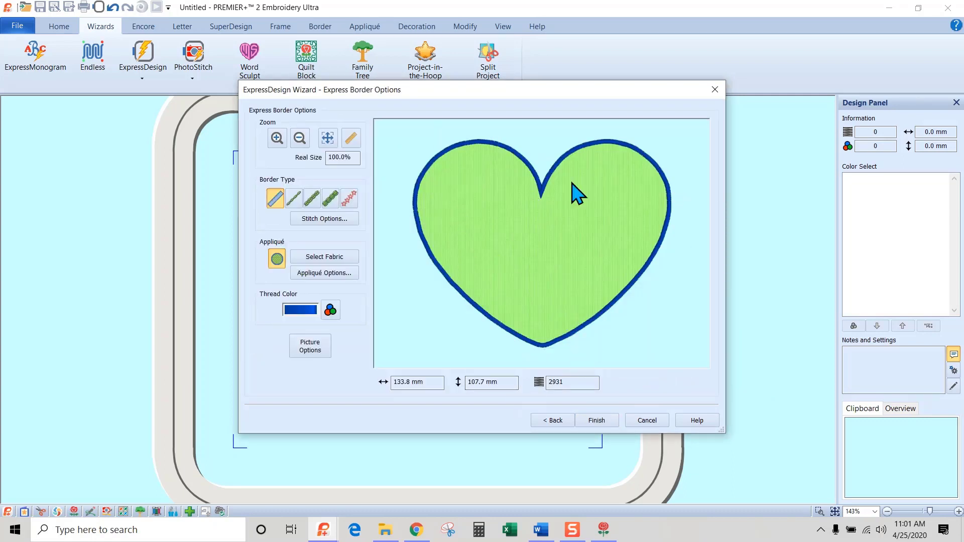
- Set the border's satin line width to 2.5 mm and its density to 6
click(323, 220)
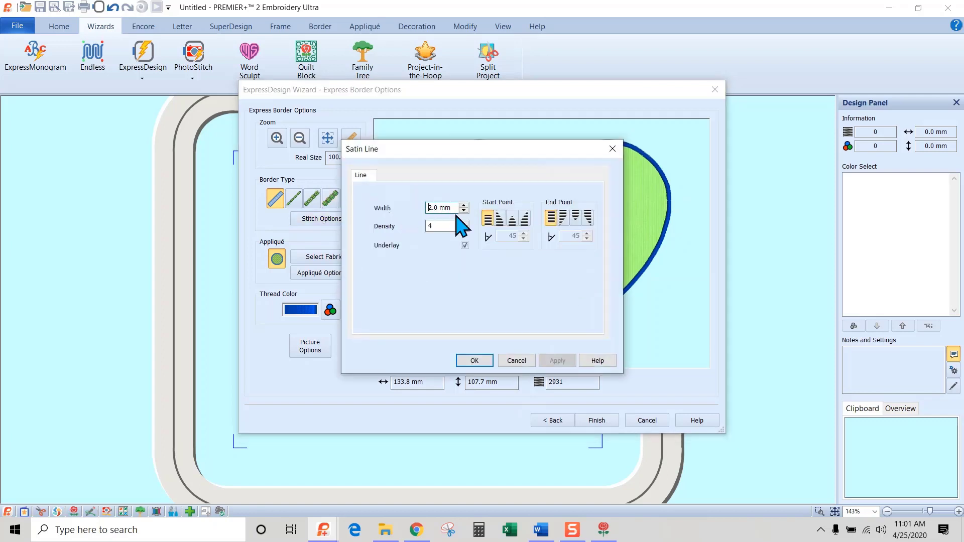
drag(456, 210, 353, 203)
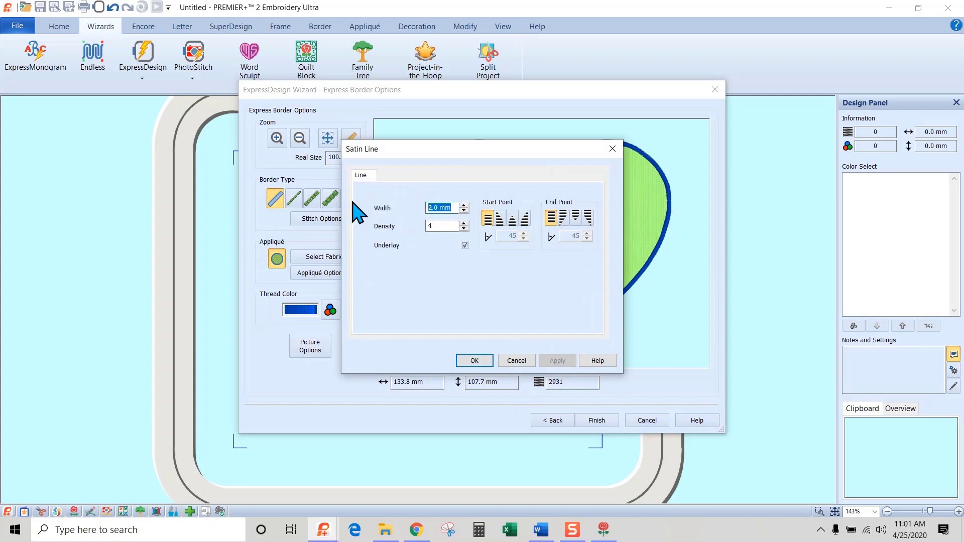
text(2.5)
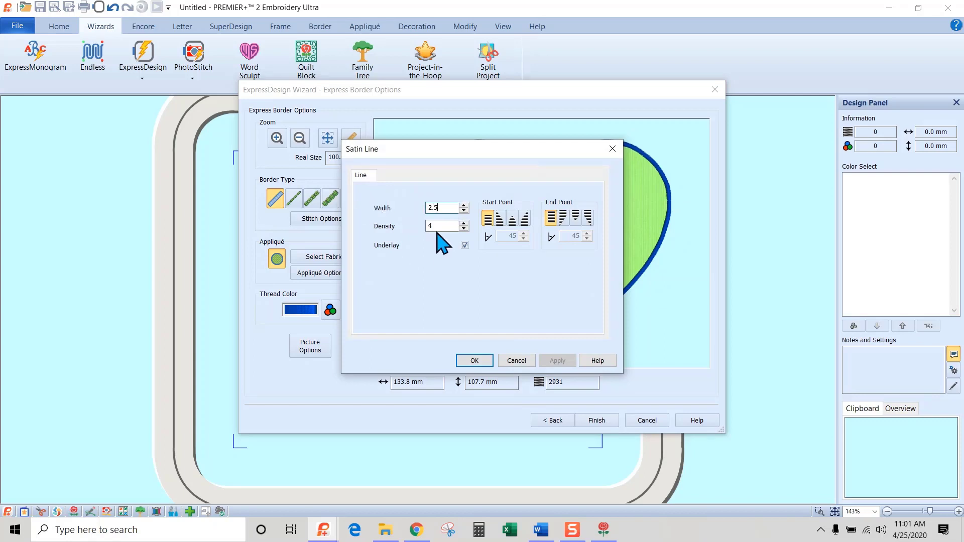
drag(447, 226, 395, 221)
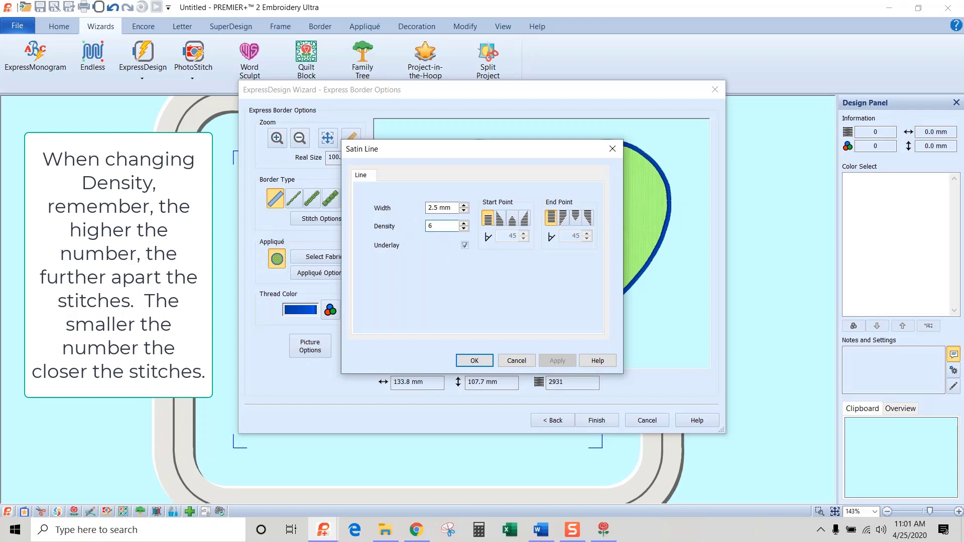
text(6)
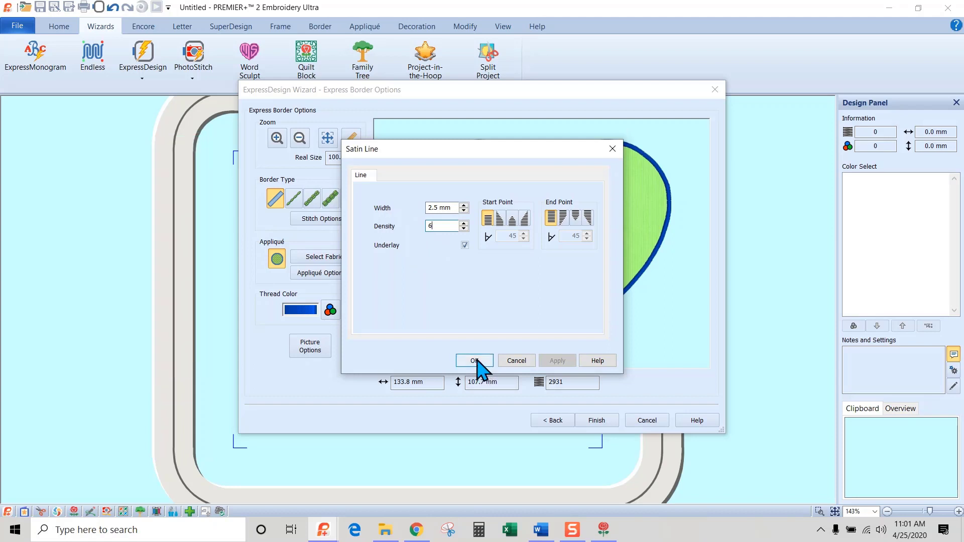
click(475, 361)
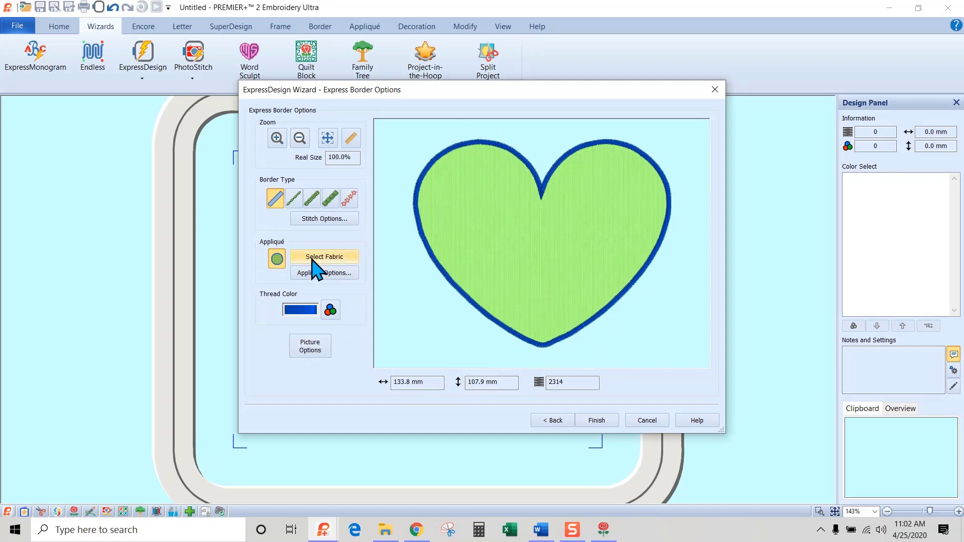
- Turn off appliqué for the border and generate the satin heart outline in the hoop
click(278, 259)
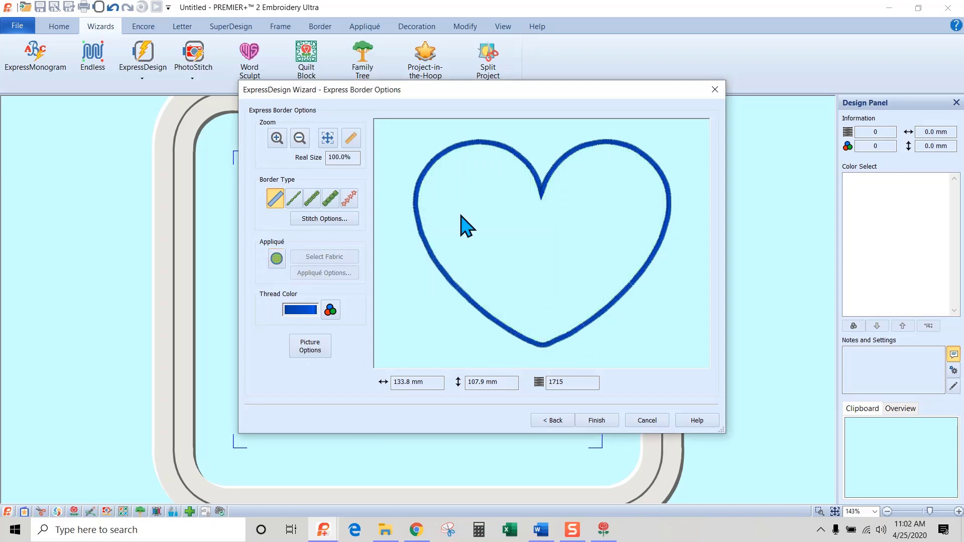
click(598, 421)
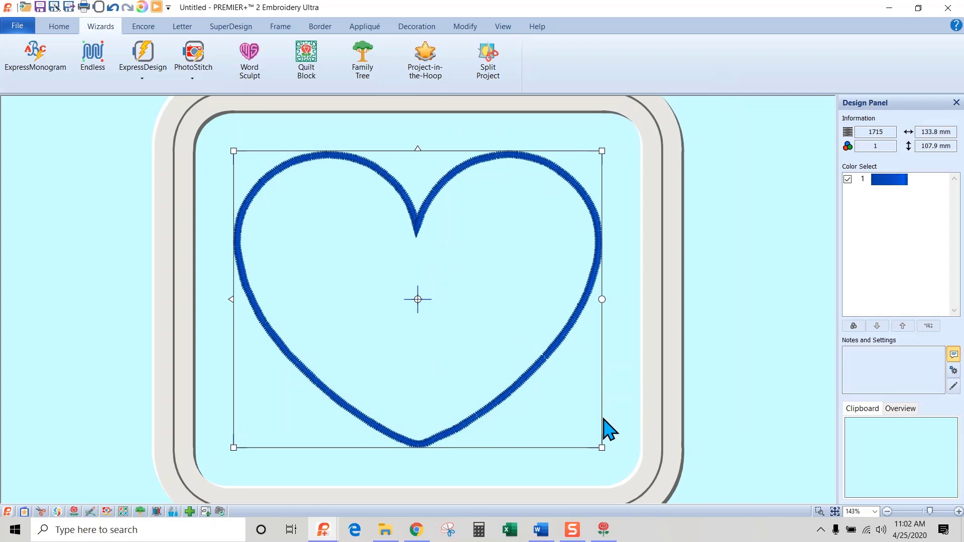
- Copy the satin heart outline and paste it over the heart in the full quilt block's window
right_click(430, 326)
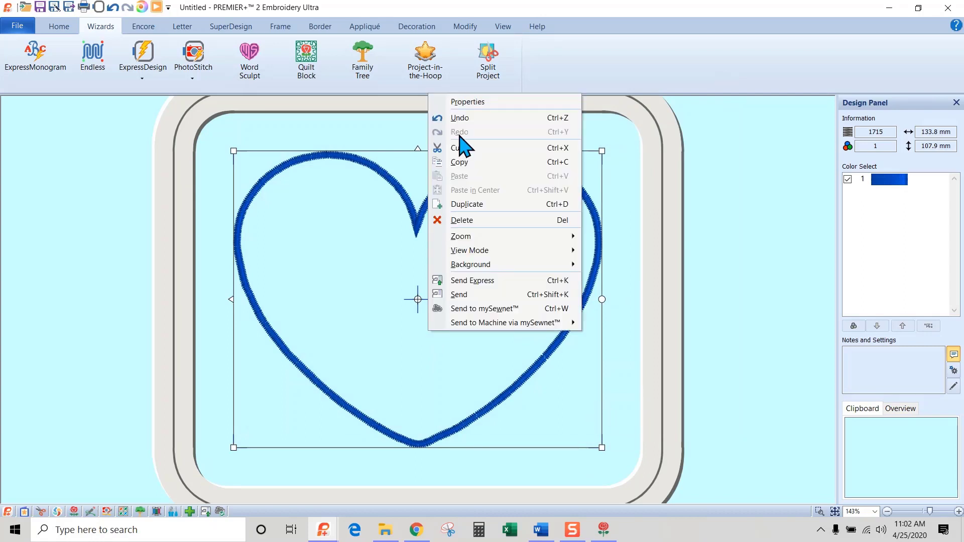
click(467, 163)
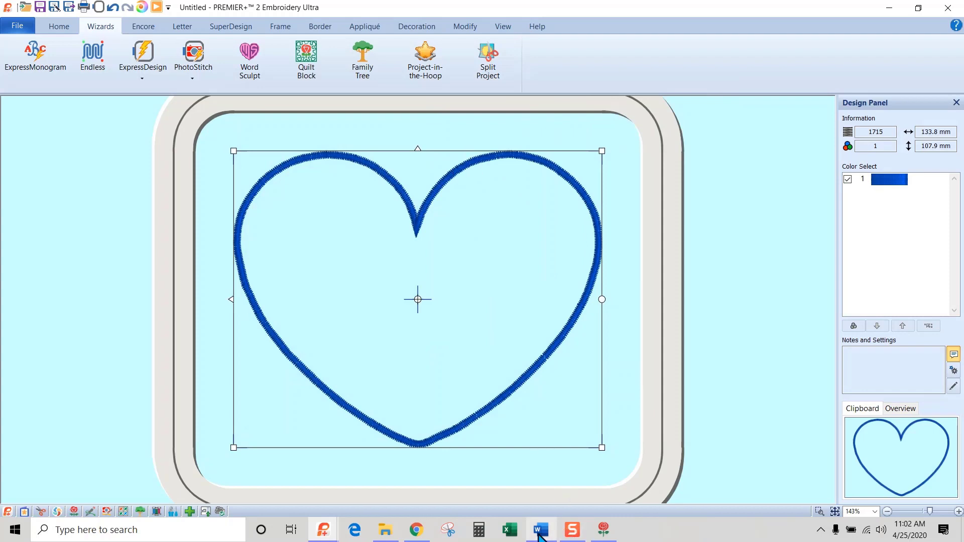
mouse_move(323, 529)
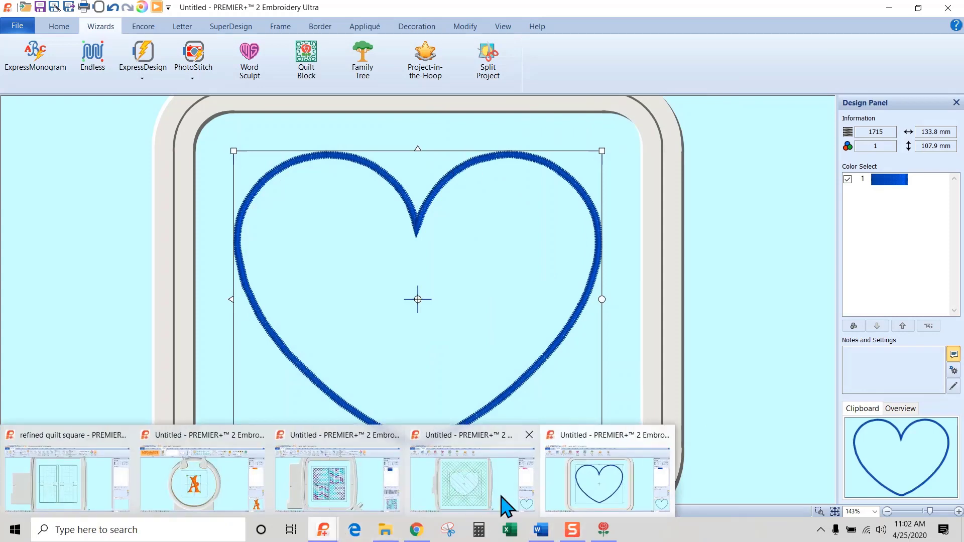
click(456, 478)
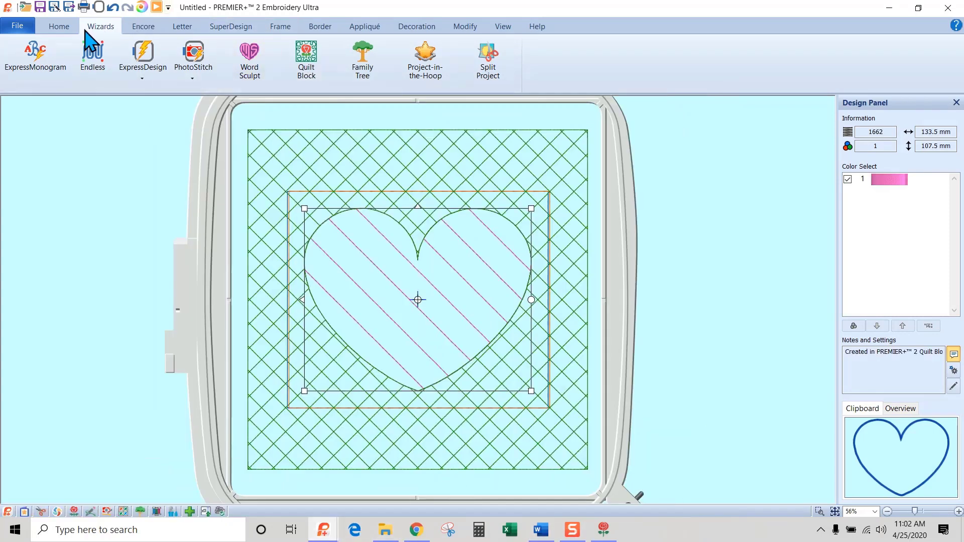
right_click(401, 301)
click(449, 148)
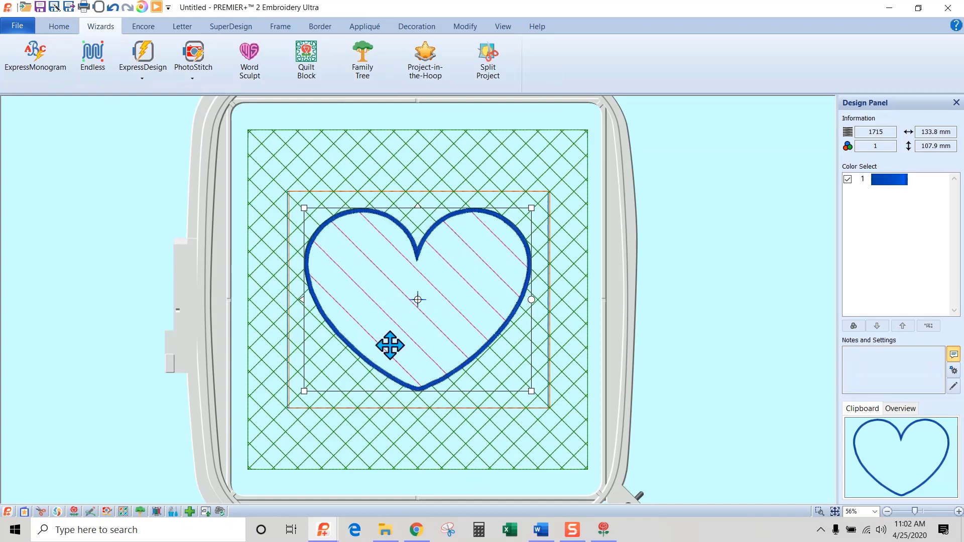
- Change the satin heart border's thread color to Robison-Anton Rayon 40 shade 2211 Nile
double_click(887, 179)
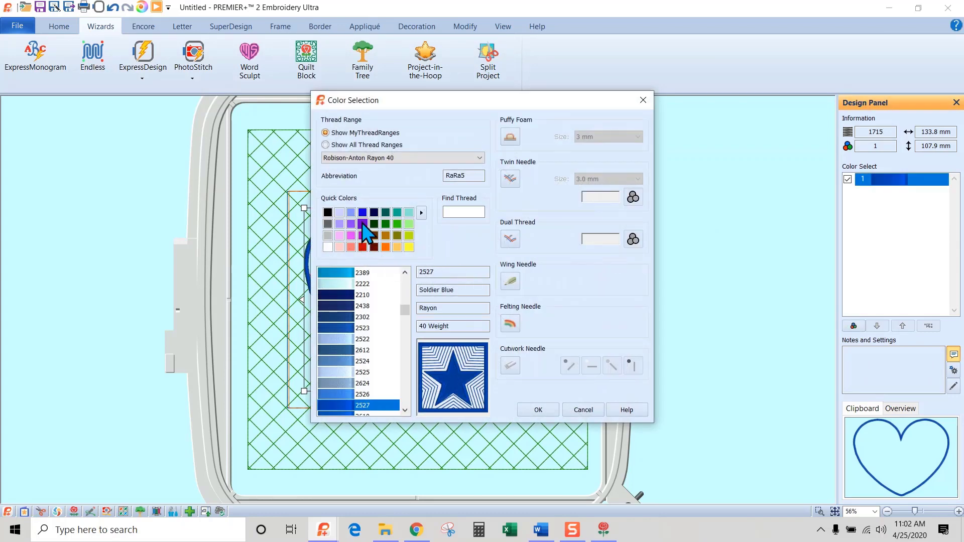
click(363, 224)
click(409, 224)
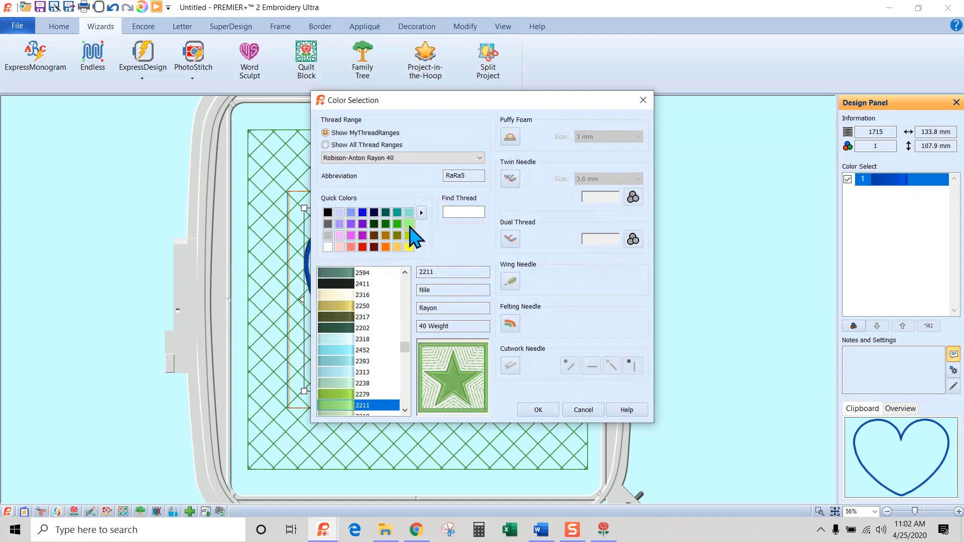
click(538, 413)
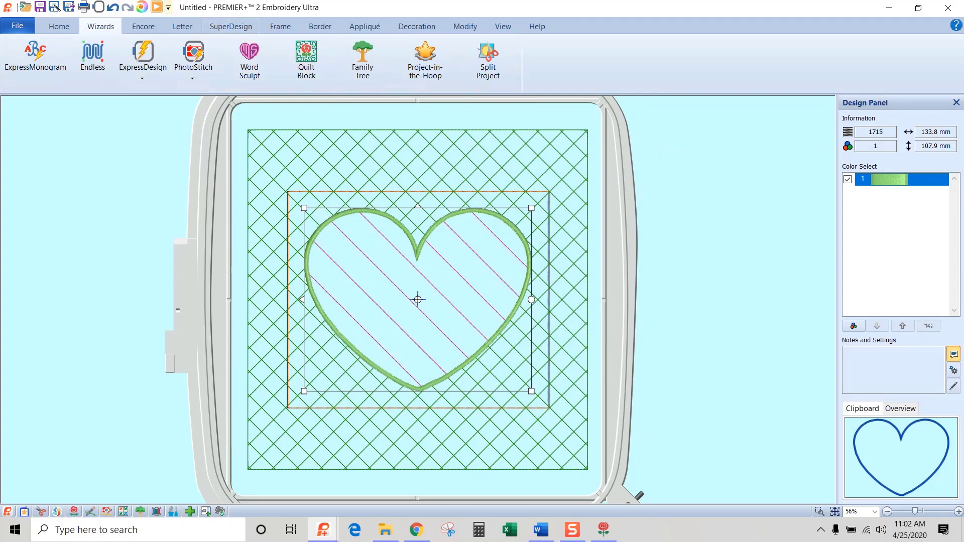
- Play the whole quilt block in the Design Player and check the stitching order from the placement rectangles to the satin heart border
click(156, 8)
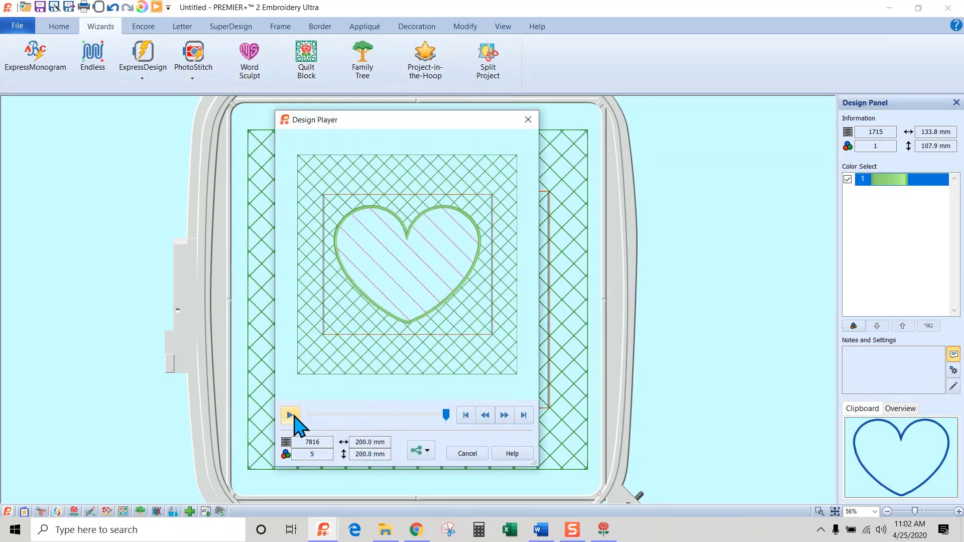
click(291, 416)
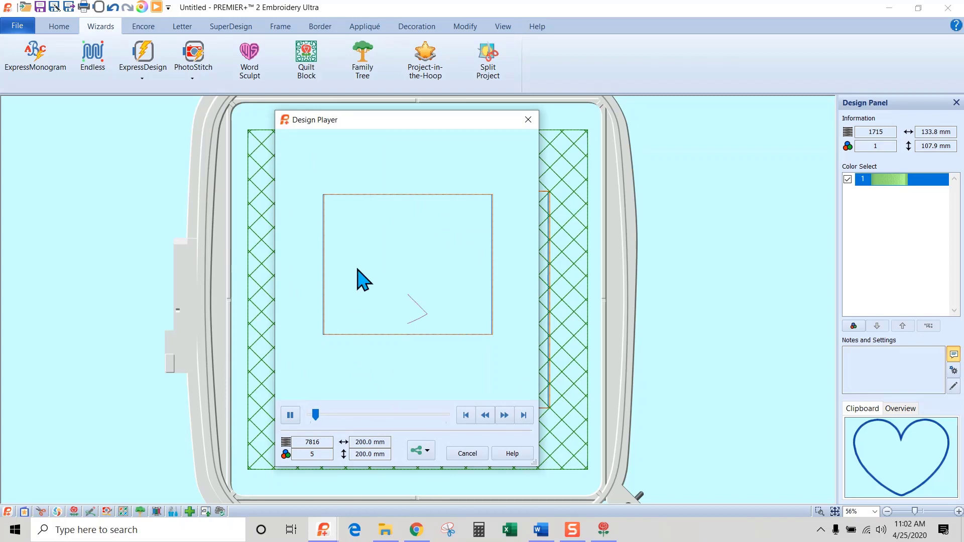
mouse_move(320, 417)
mouse_down()
mouse_move(357, 417)
mouse_move(337, 417)
mouse_move(347, 417)
mouse_up()
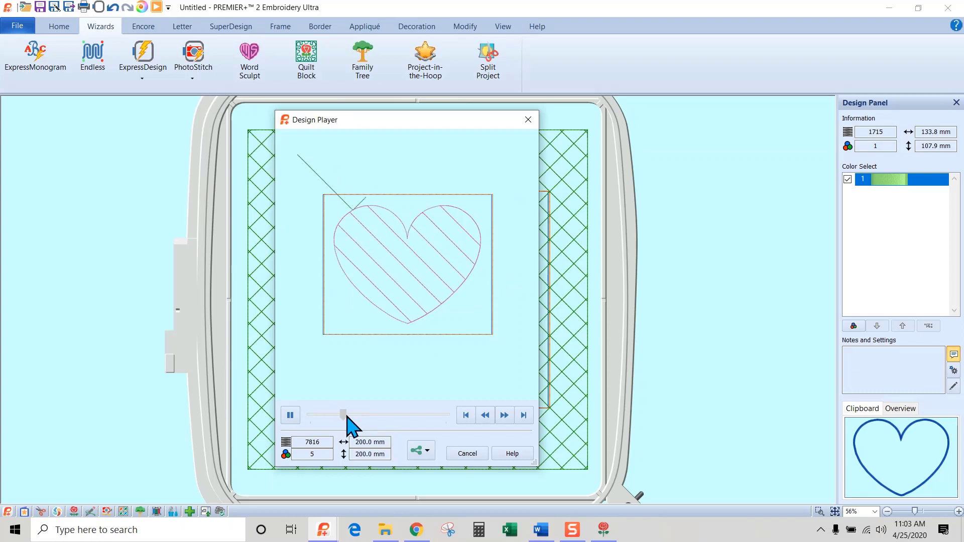
click(291, 416)
drag(346, 419, 404, 423)
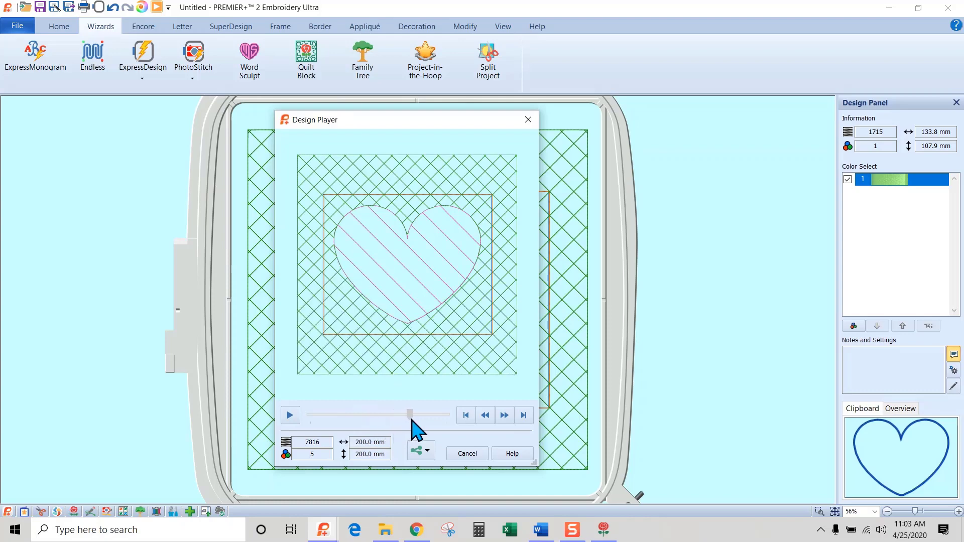
mouse_move(415, 419)
mouse_down()
mouse_move(449, 419)
mouse_move(445, 397)
mouse_up()
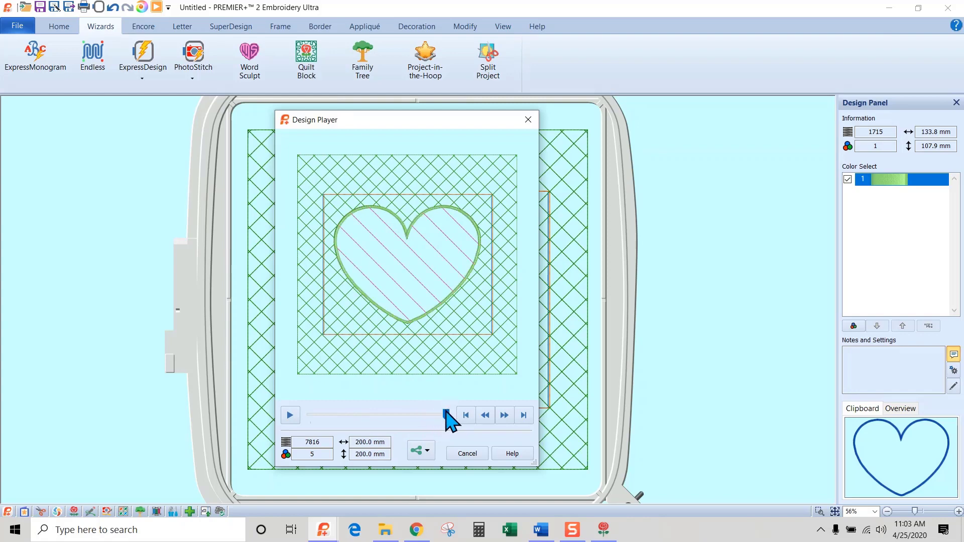
click(466, 454)
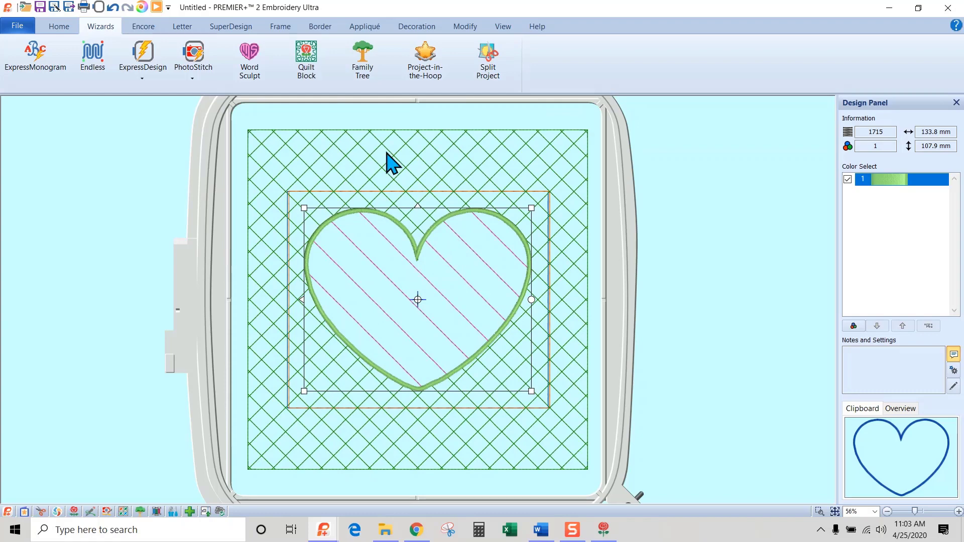
- Save the design as "cheniile heart" in .vp4 format in the Just for fun creations folder
click(53, 7)
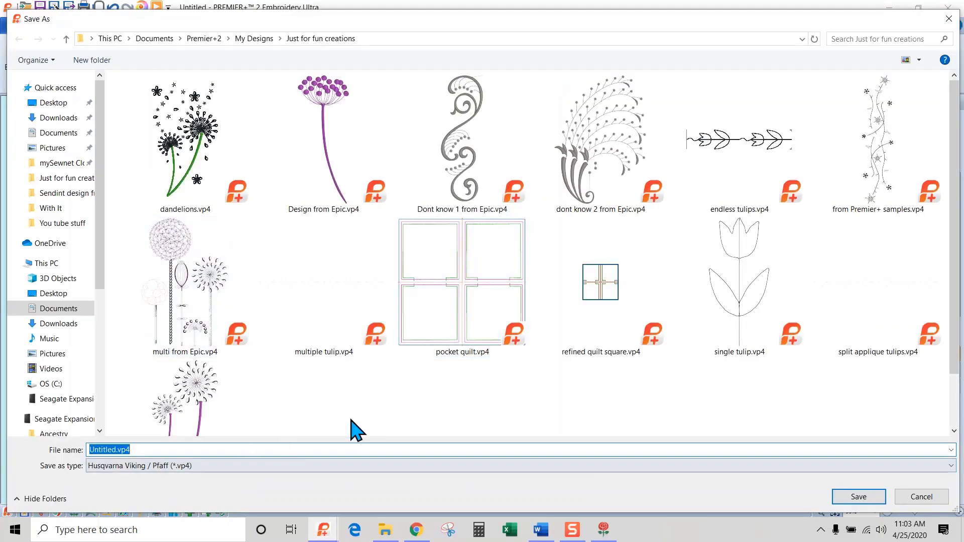
text(cheniile heart)
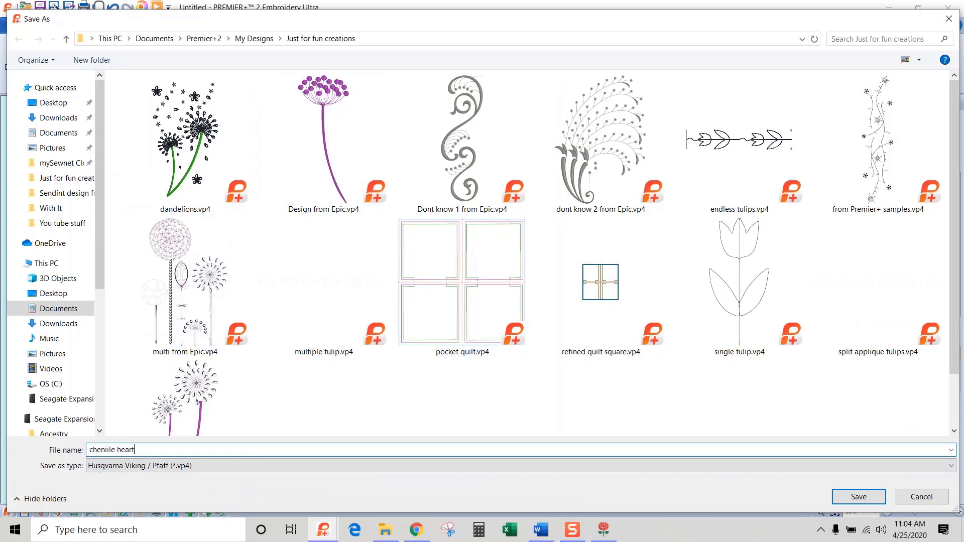
click(854, 494)
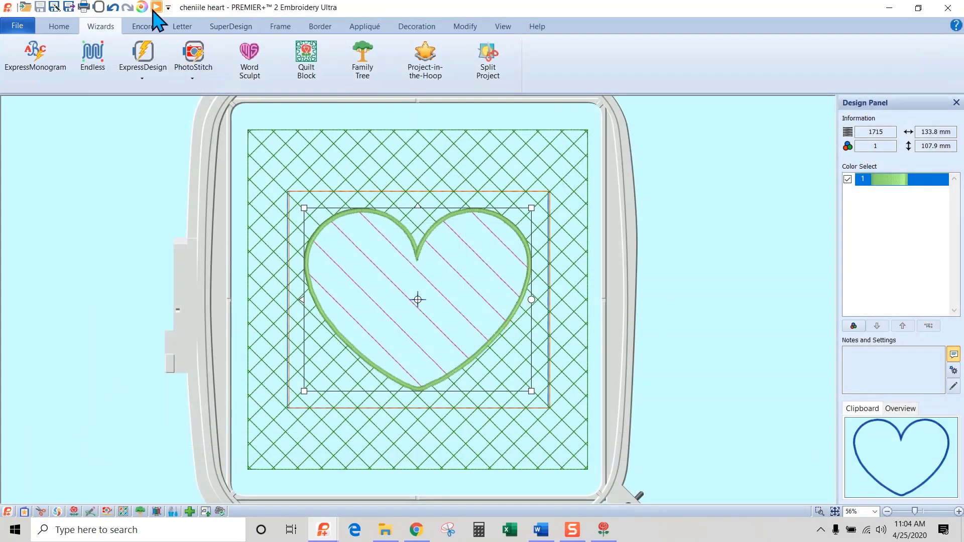
- Export the design in Husqvarna Viking / Pfaff .vp3 format as "cheniile heartExported.vp3" to the Just for fun creations folder
click(69, 7)
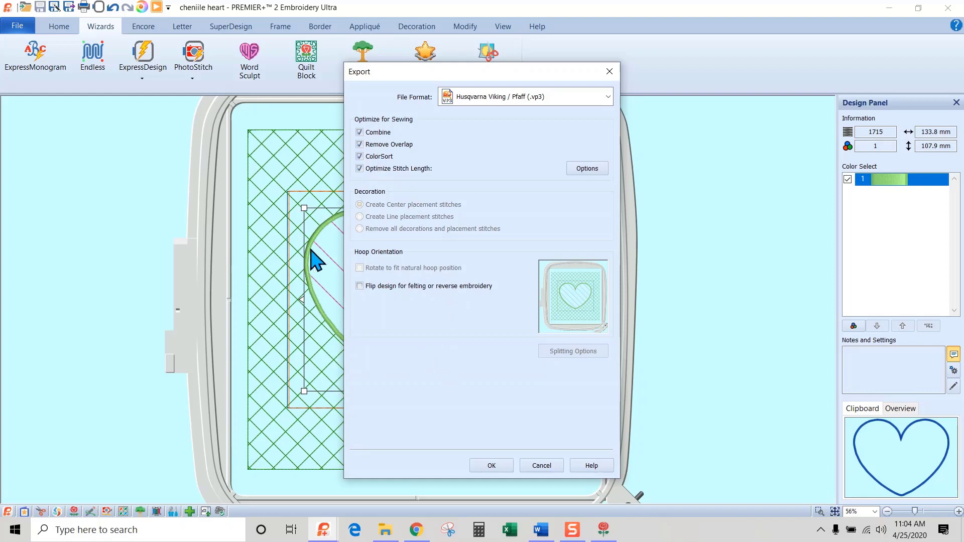
click(488, 465)
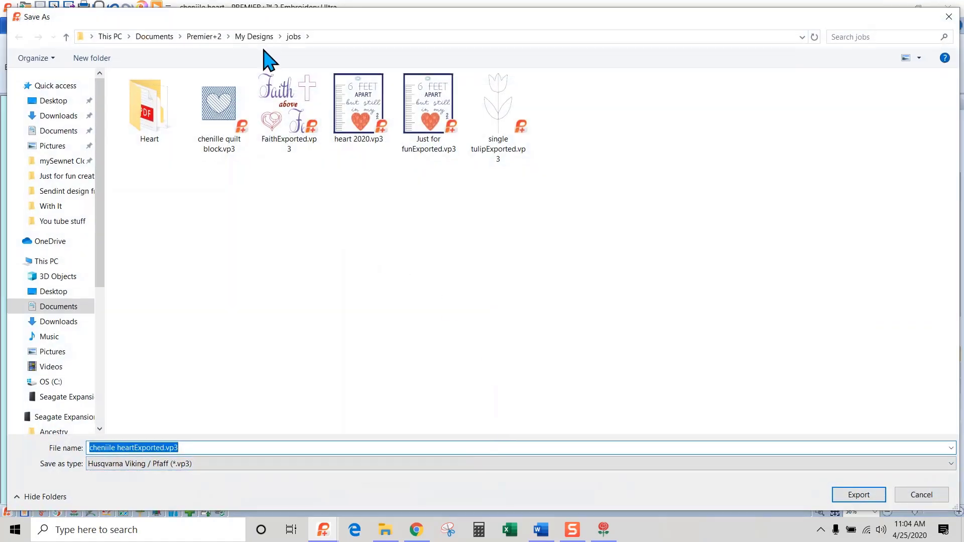
click(246, 37)
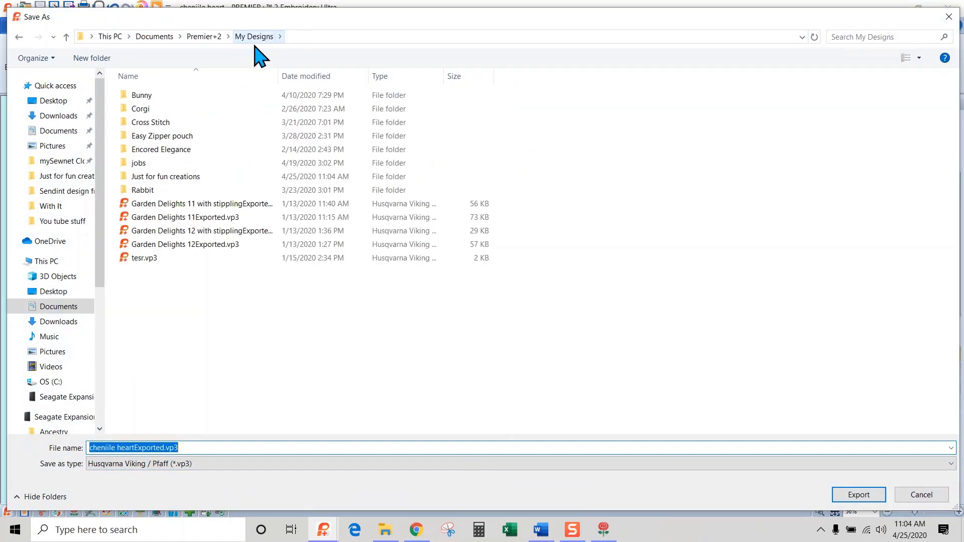
double_click(141, 177)
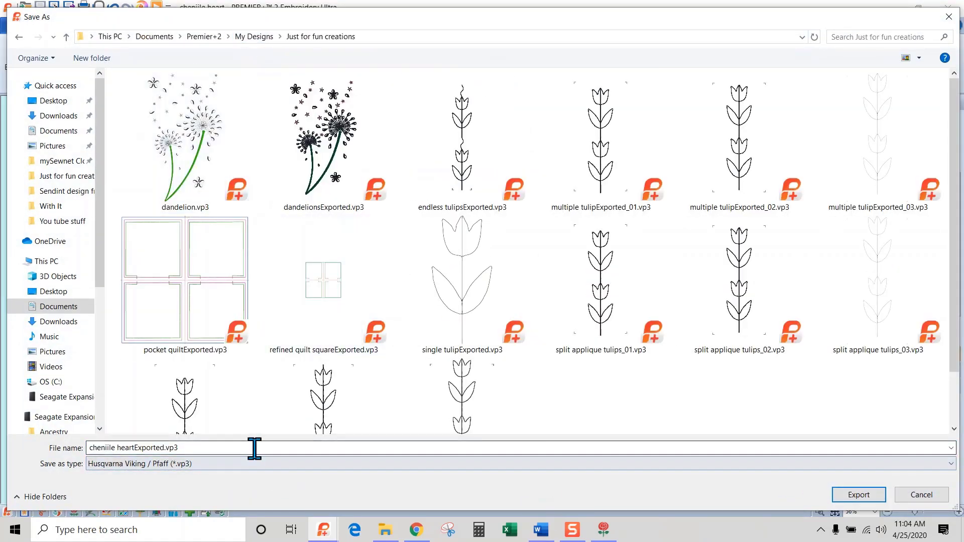
click(846, 495)
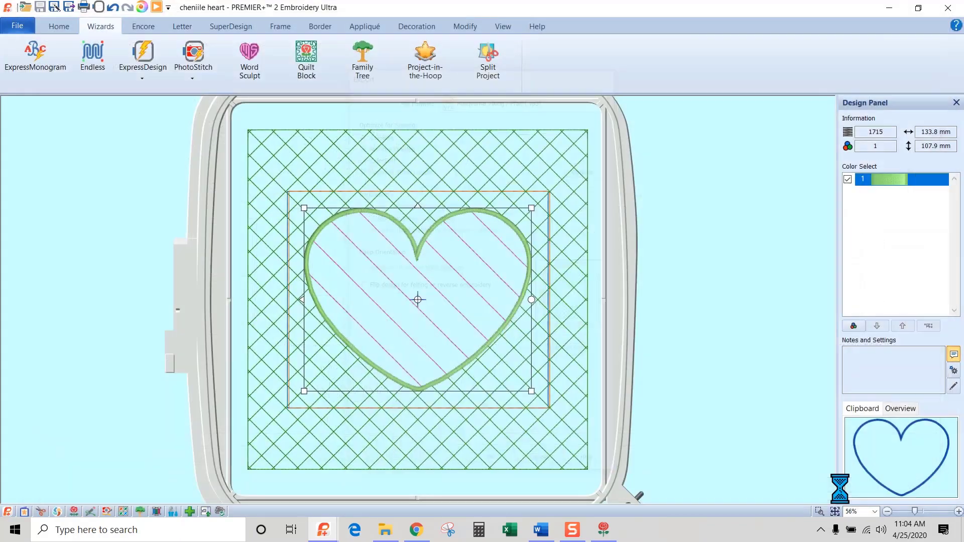
click(698, 394)
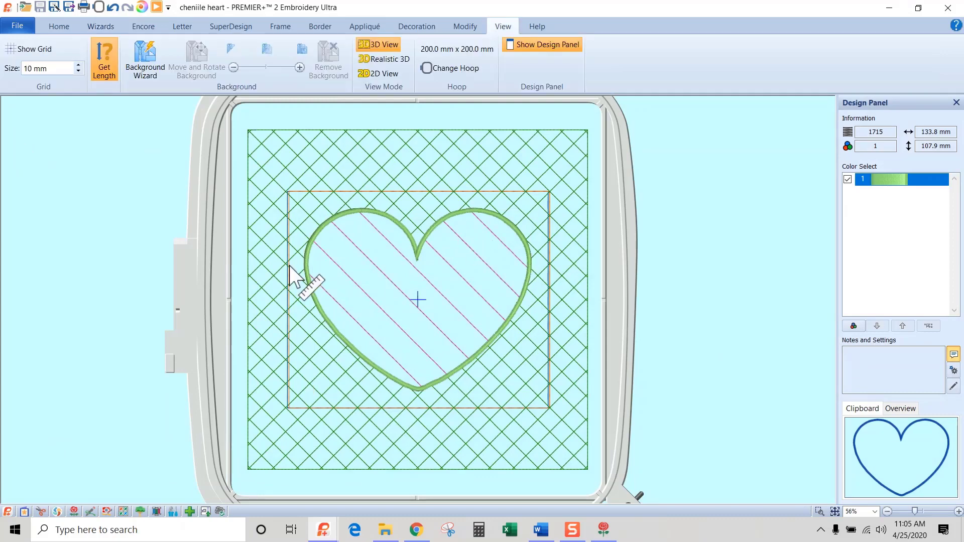